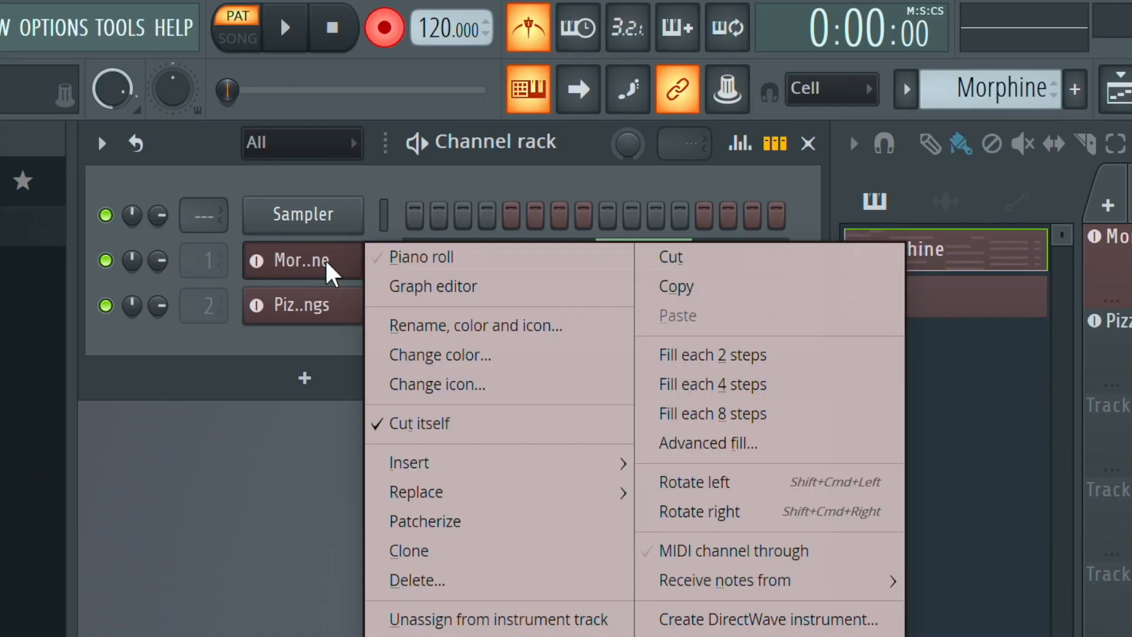
Copy the notes of the Morphine channel into the Pizzcato Strings channel and play the pattern.
{"action": "left_click", "coordinate": [715, 292]}
{"action": "right_click", "coordinate": [323, 312]}
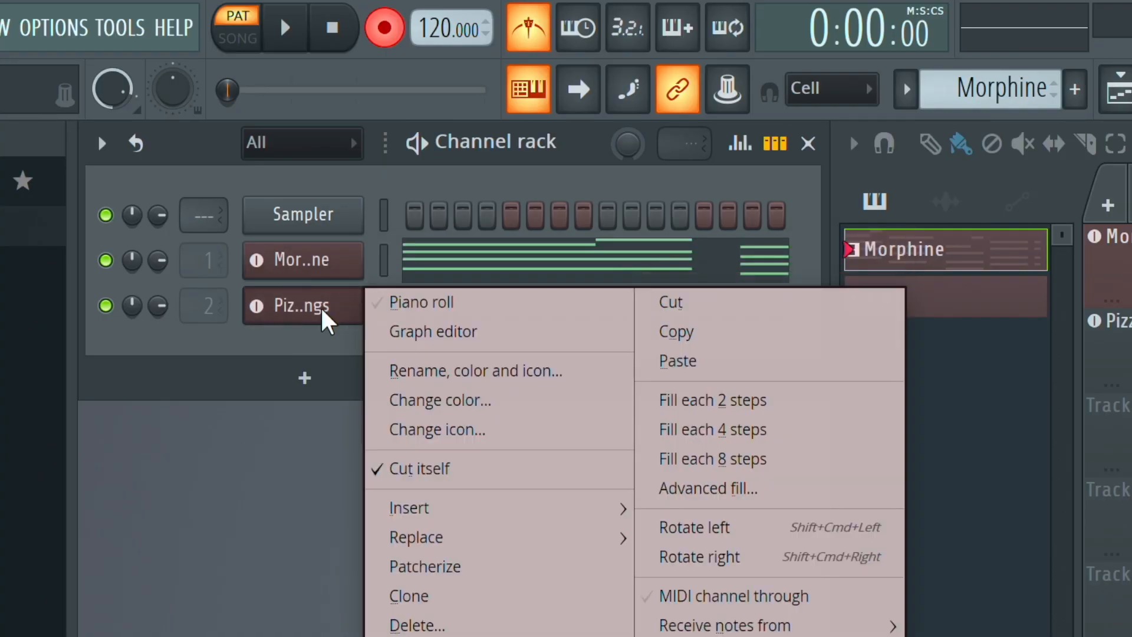
{"action": "left_click", "coordinate": [729, 370]}
{"action": "key", "text": "space"}
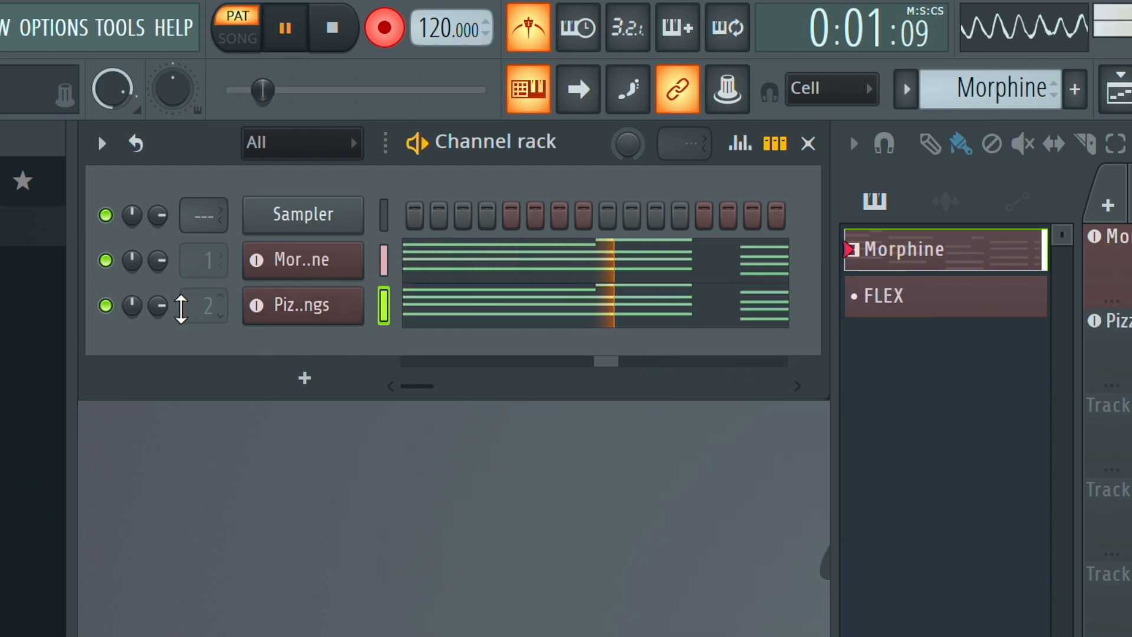
Open the Pizzcato Strings instrument with its detailed settings, bring up the mixer, and start playback.
{"action": "left_click", "coordinate": [289, 319]}
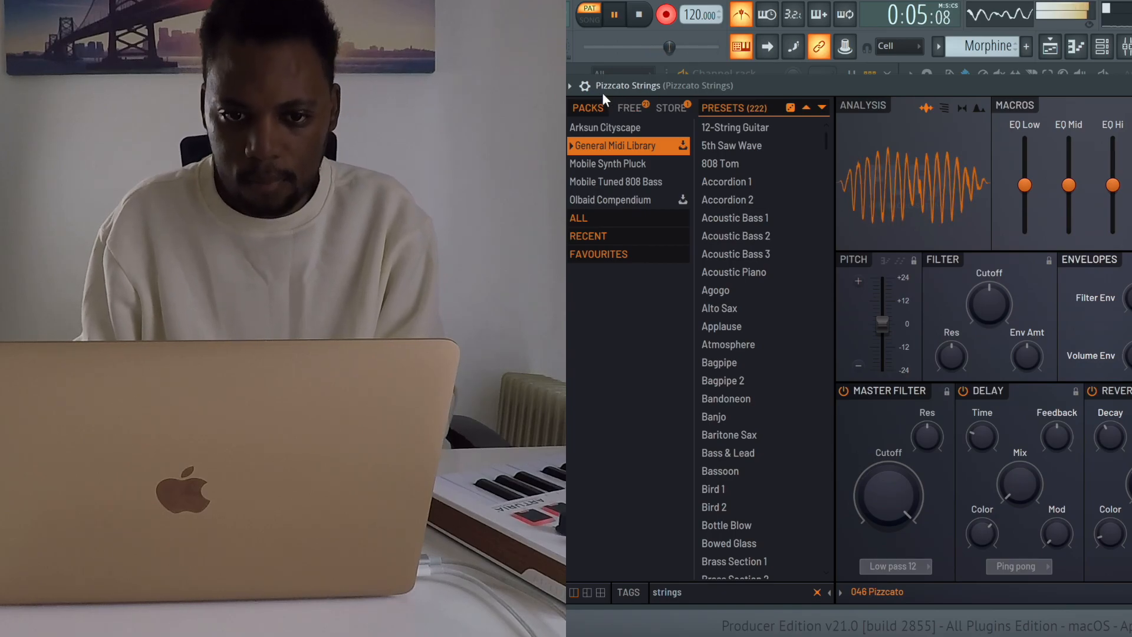
{"action": "left_click", "coordinate": [585, 87]}
{"action": "key", "text": "F9"}
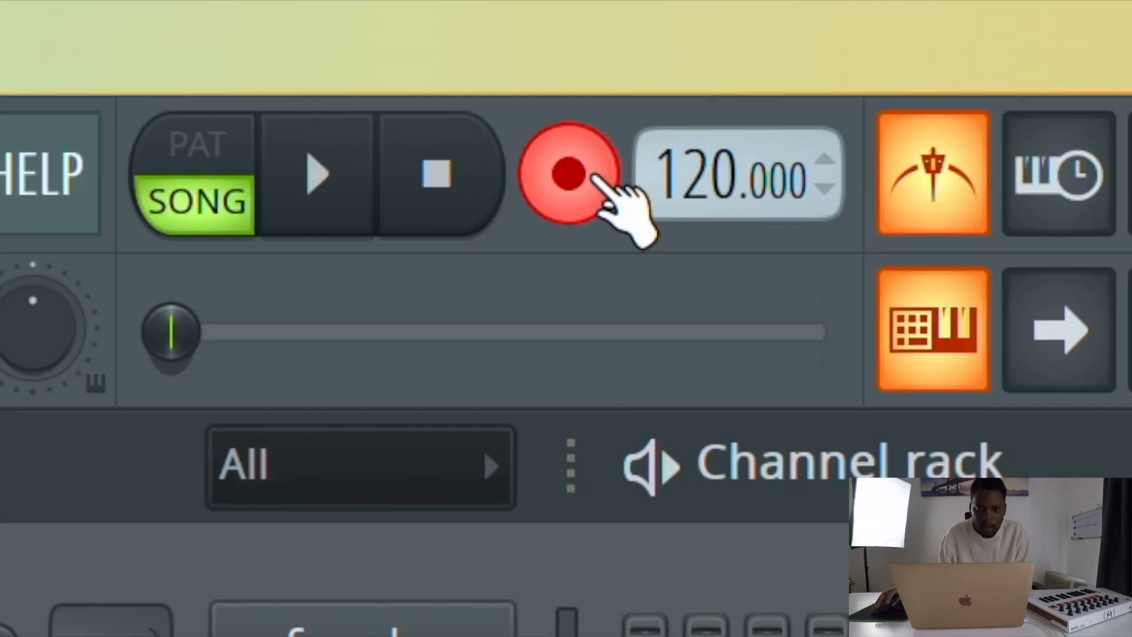
{"action": "key", "text": "space"}
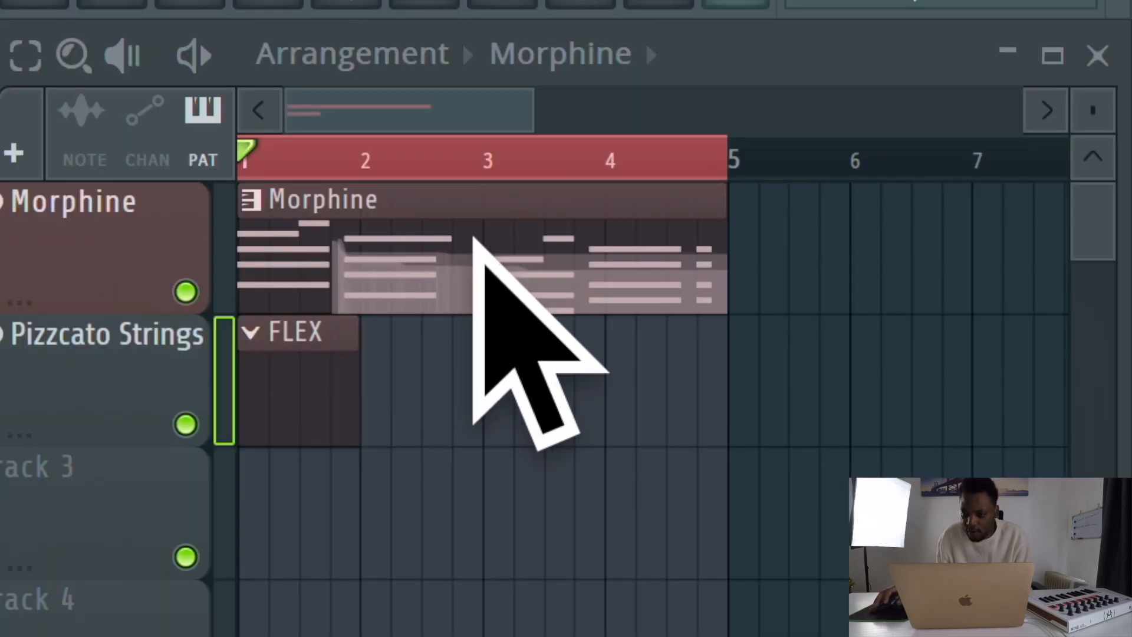
Delete the FLEX clip from the Pizzcato Strings track and cut all Pizzcato Strings notes out of the Morphine pattern.
{"action": "right_click", "coordinate": [329, 407]}
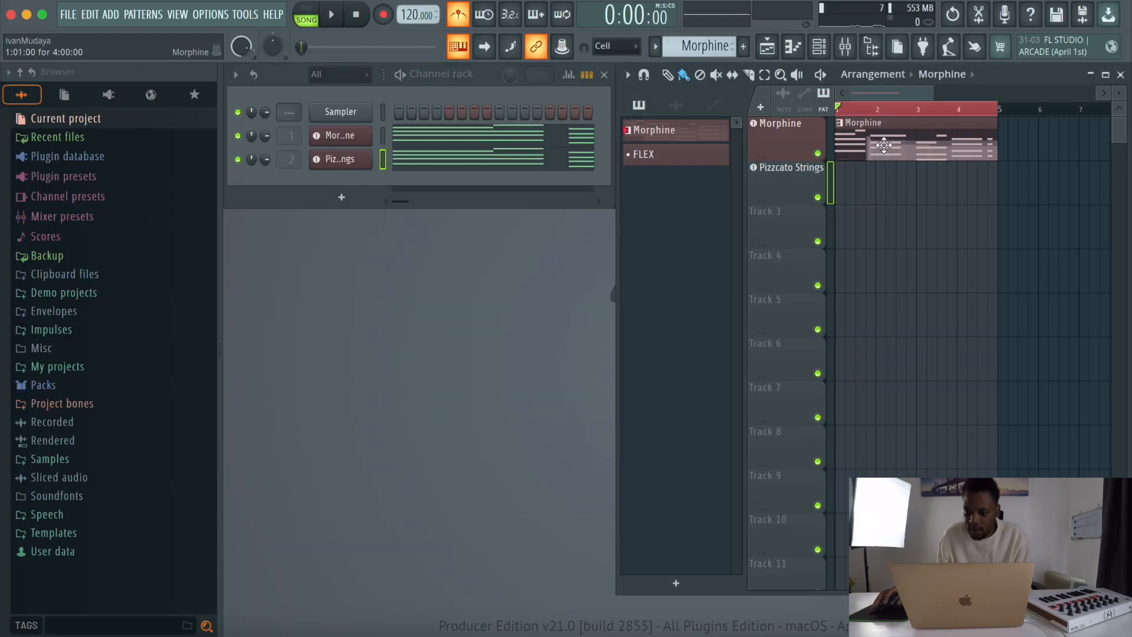
{"action": "left_click", "coordinate": [407, 161]}
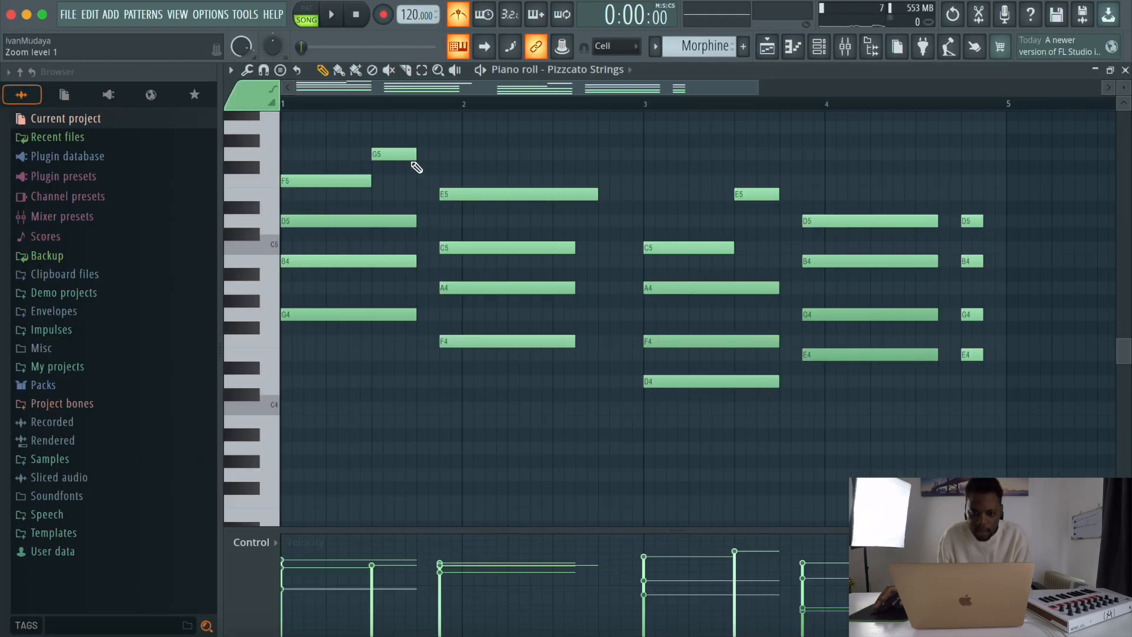
{"action": "key", "text": "ctrl+a"}
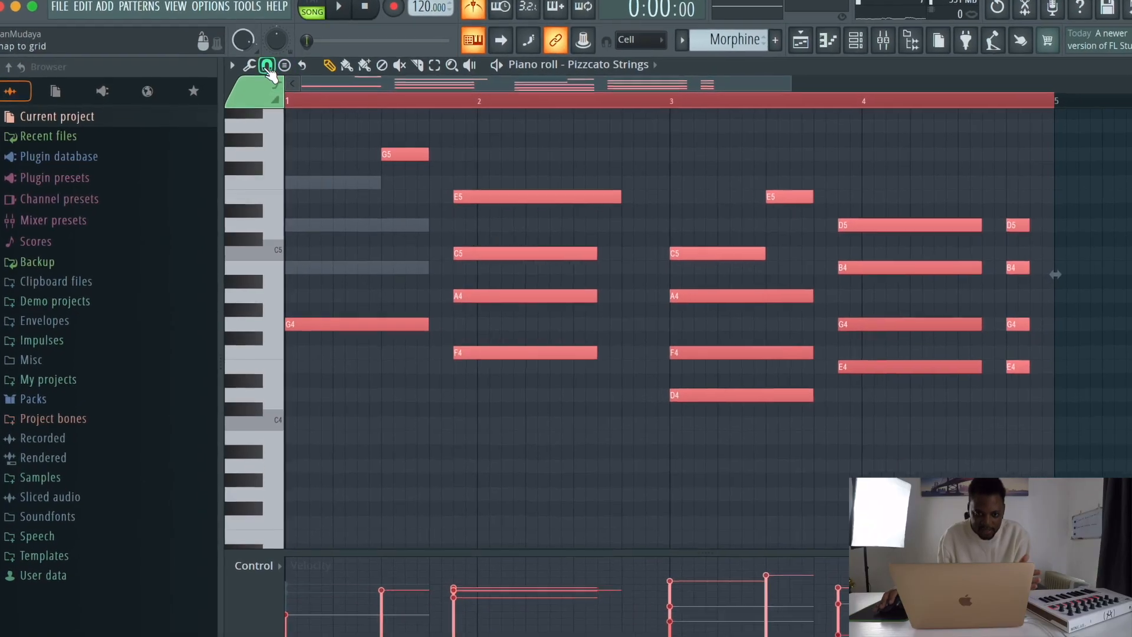
{"action": "left_click", "coordinate": [232, 65]}
{"action": "mouse_move", "coordinate": [263, 107]}
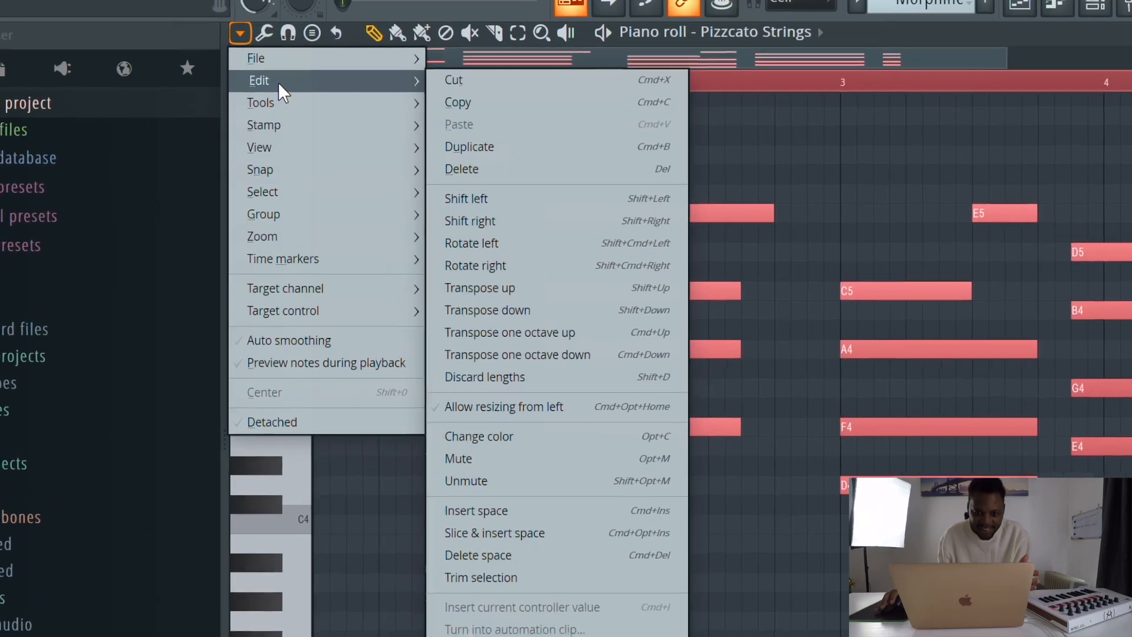
{"action": "left_click", "coordinate": [519, 169]}
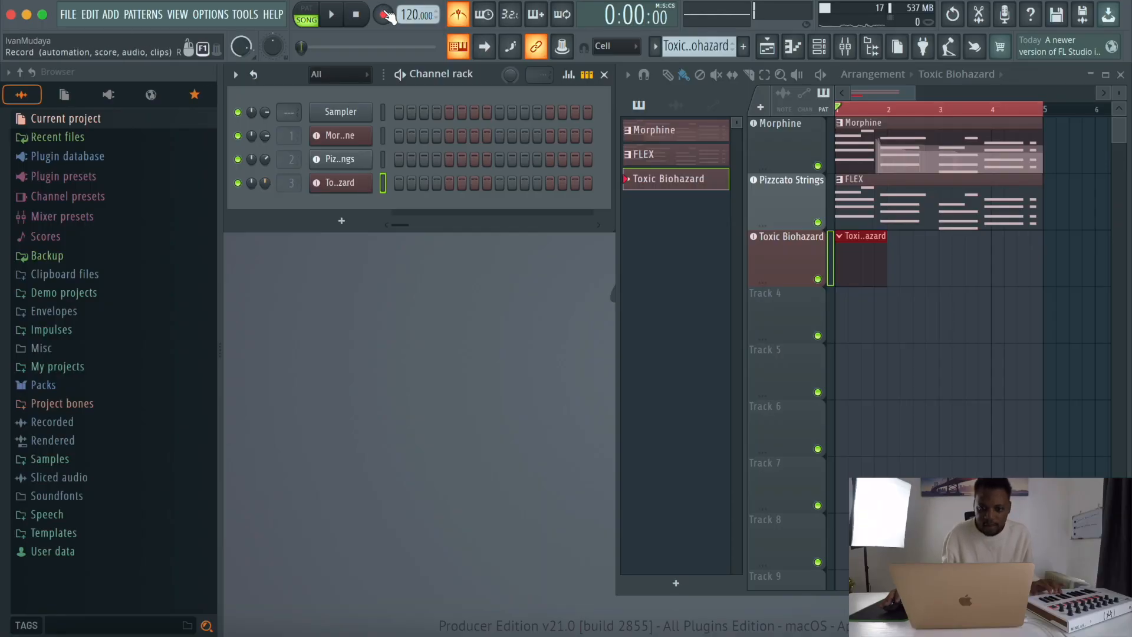
Arm recording with the Everything option and exclude Automation and Audio in the recording filter.
{"action": "left_click", "coordinate": [386, 14]}
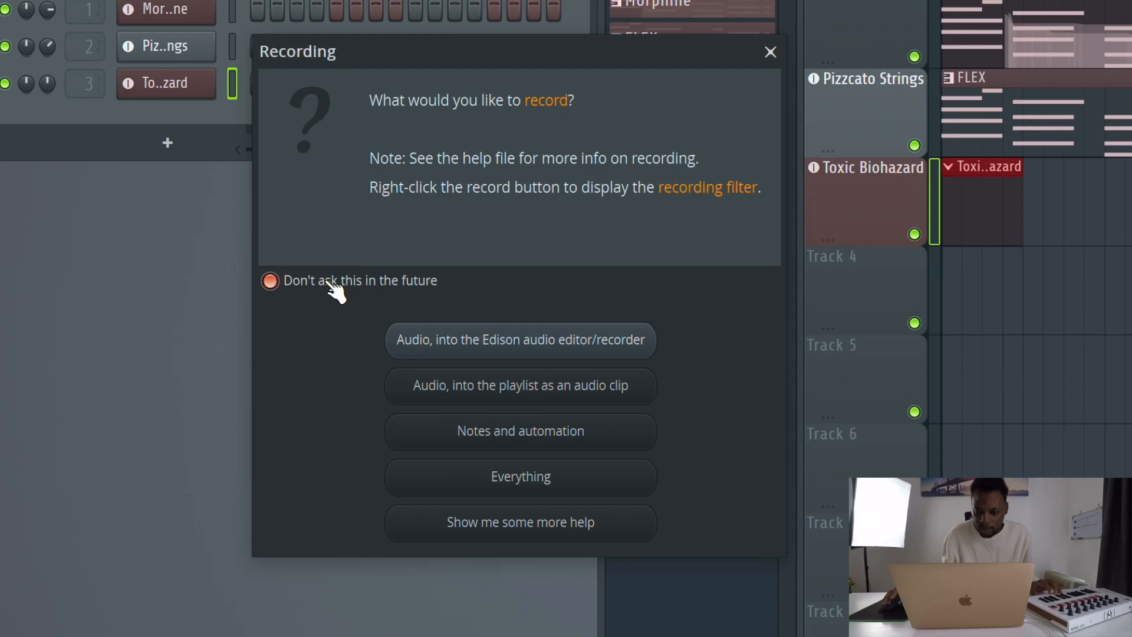
{"action": "left_click", "coordinate": [480, 476]}
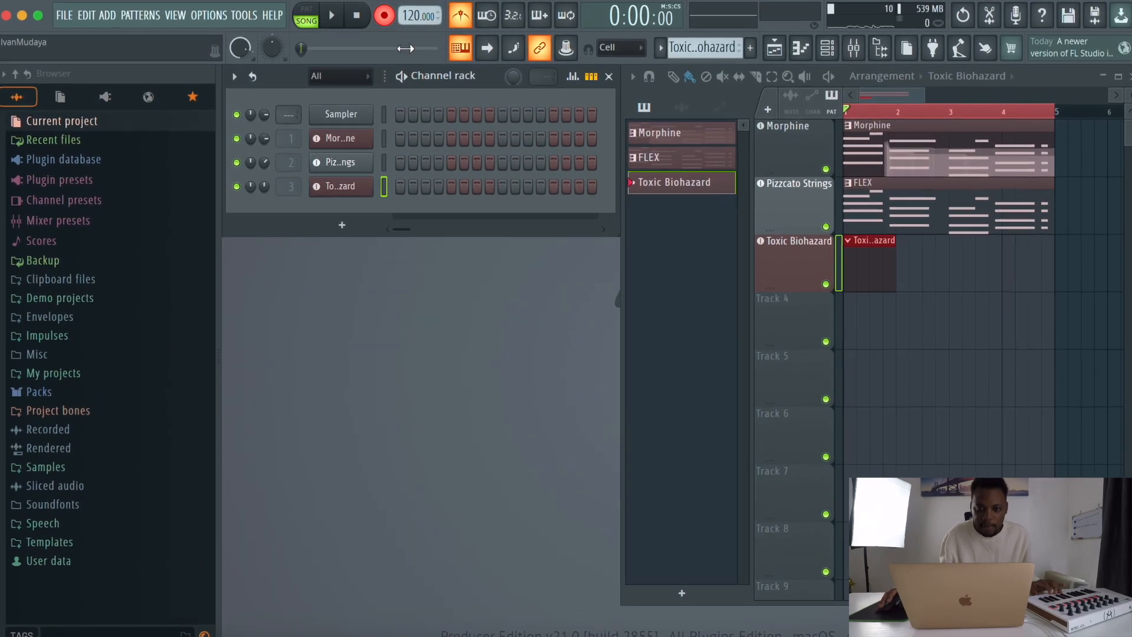
{"action": "right_click", "coordinate": [384, 14]}
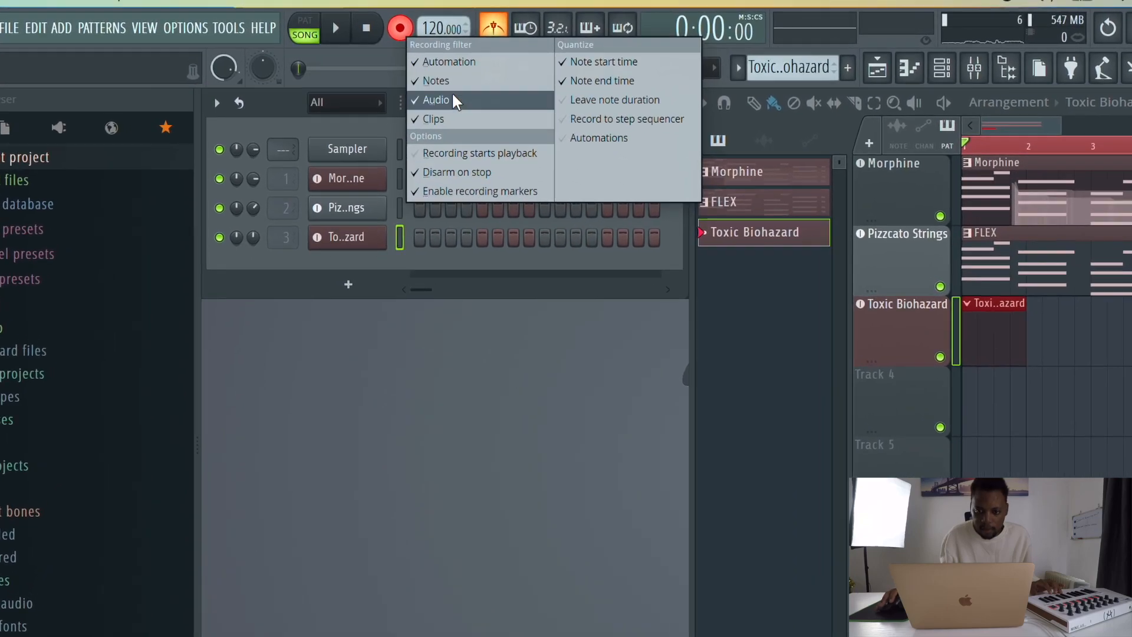
{"action": "left_click", "coordinate": [461, 72]}
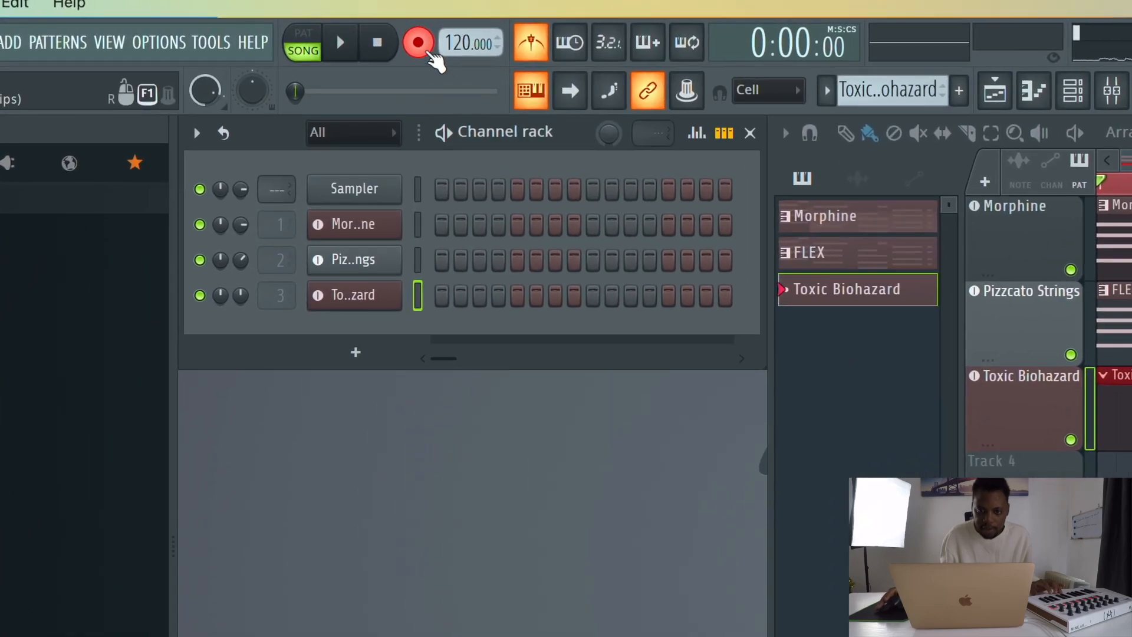
{"action": "right_click", "coordinate": [410, 36]}
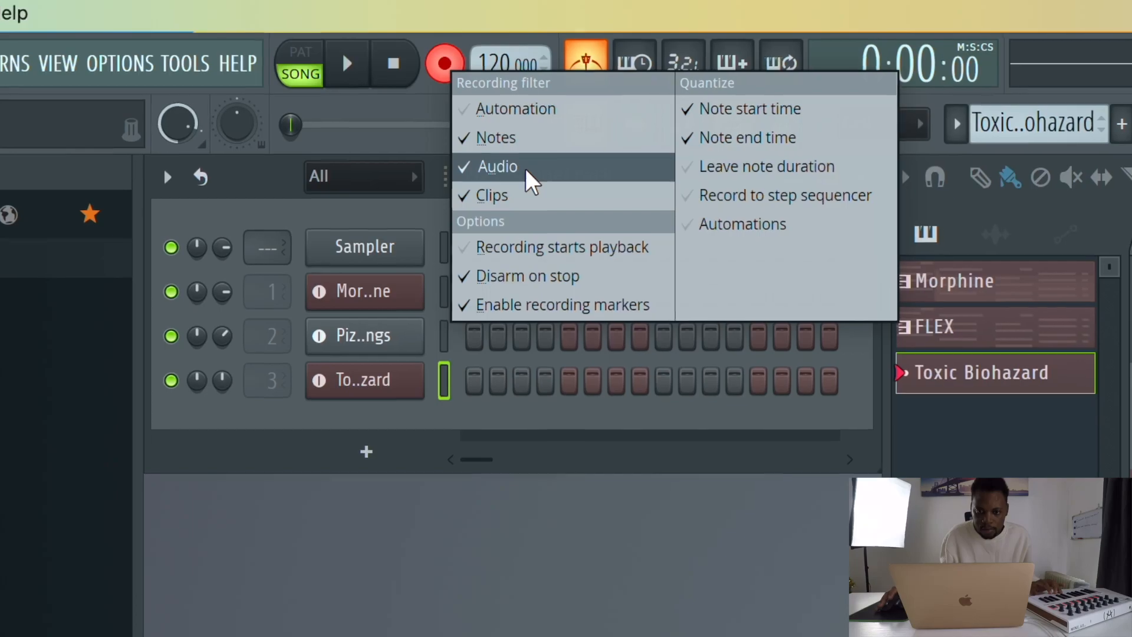
{"action": "left_click", "coordinate": [506, 147]}
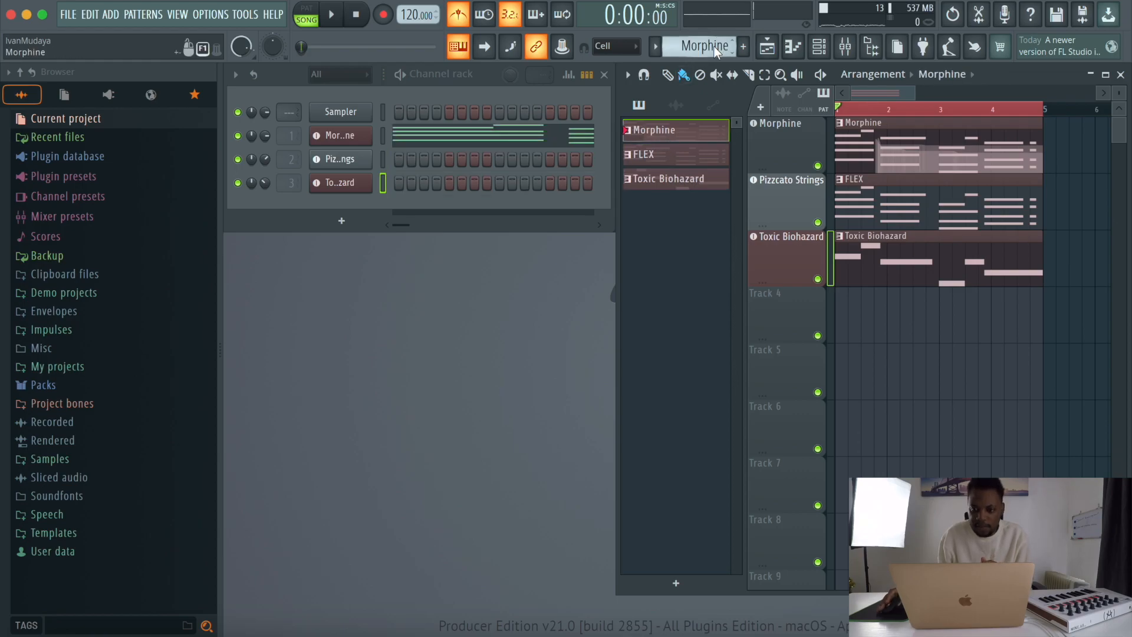
Add a FLEX instrument from the plugin picker to Track 4 of the playlist.
{"action": "left_click", "coordinate": [932, 48]}
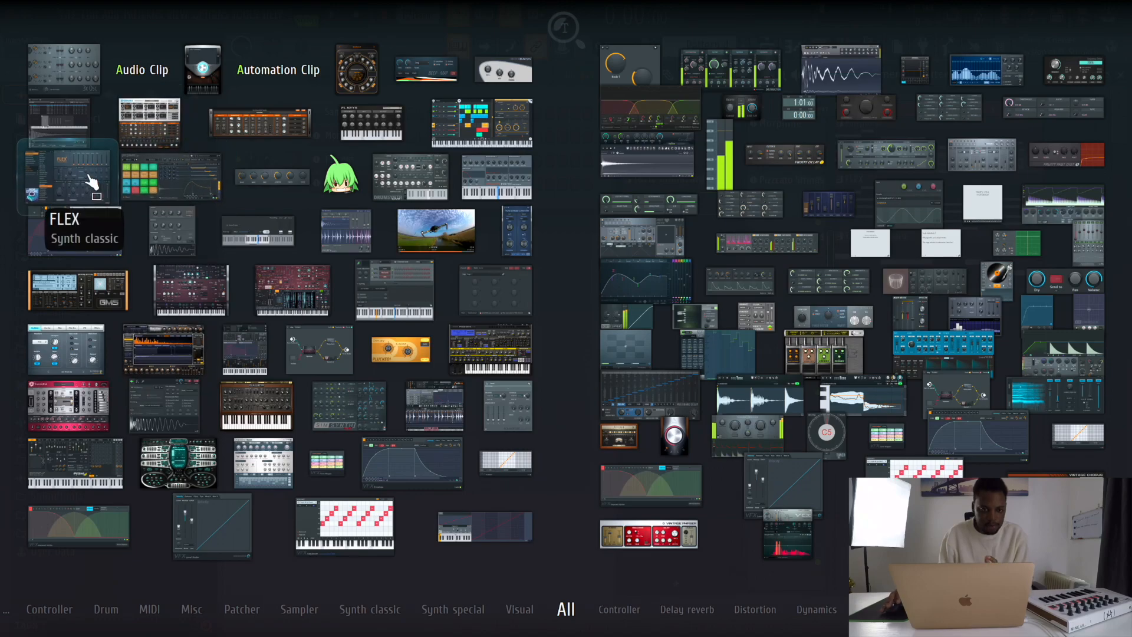
{"action": "left_click_drag", "start_coordinate": [86, 180], "coordinate": [834, 321]}
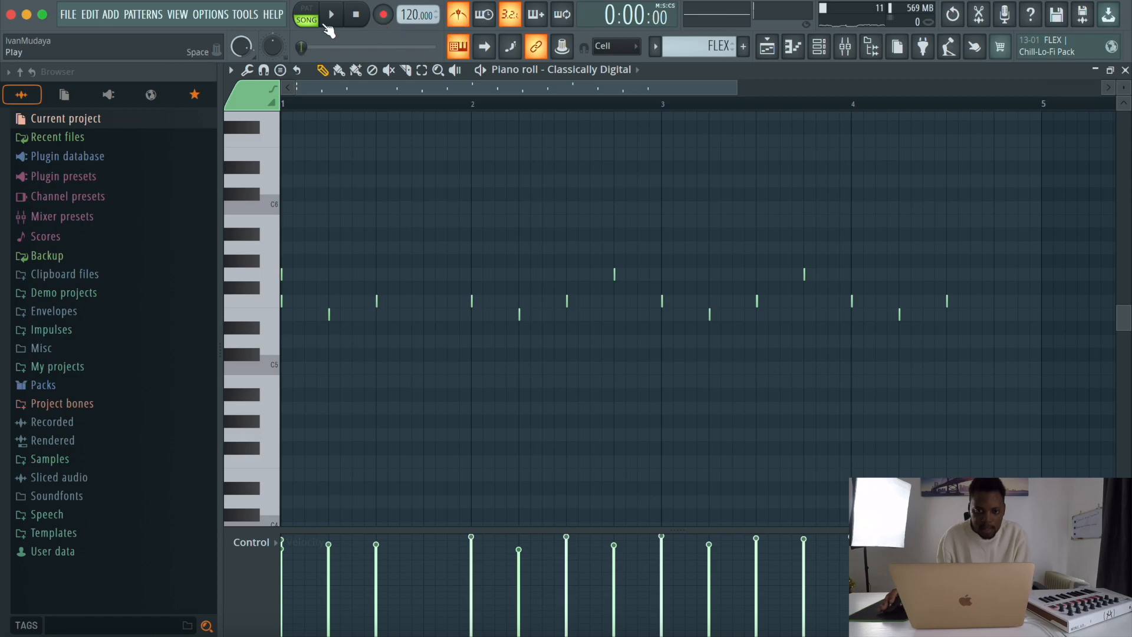
Turn off recording quantization for both note start time and note end time.
{"action": "right_click", "coordinate": [386, 16]}
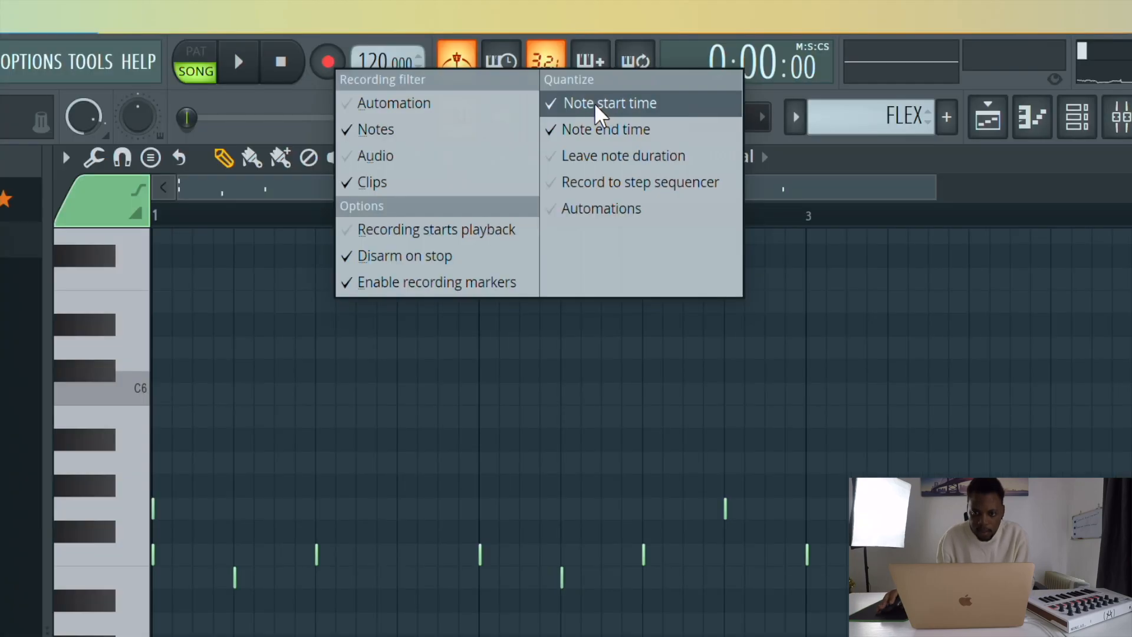
{"action": "left_click", "coordinate": [594, 110]}
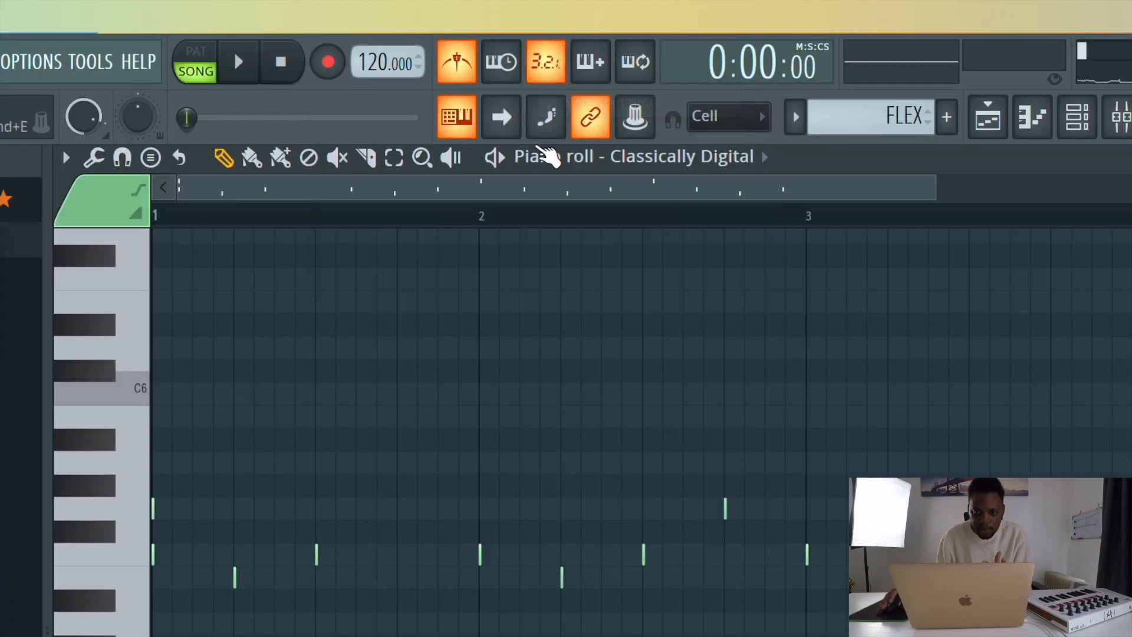
{"action": "right_click", "coordinate": [328, 61]}
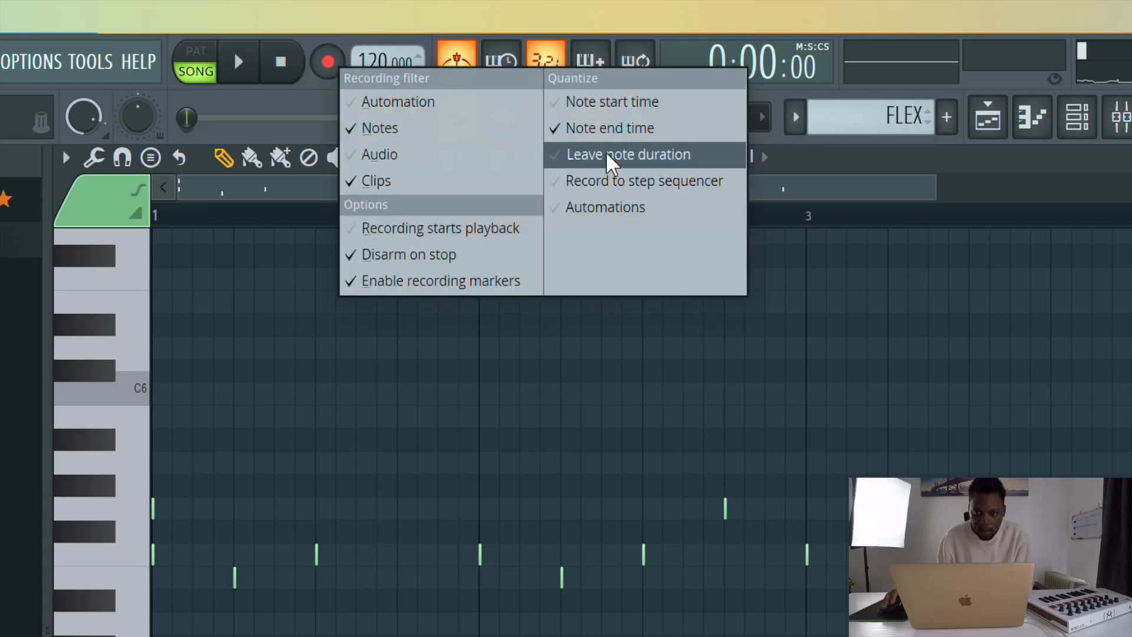
{"action": "left_click", "coordinate": [601, 136]}
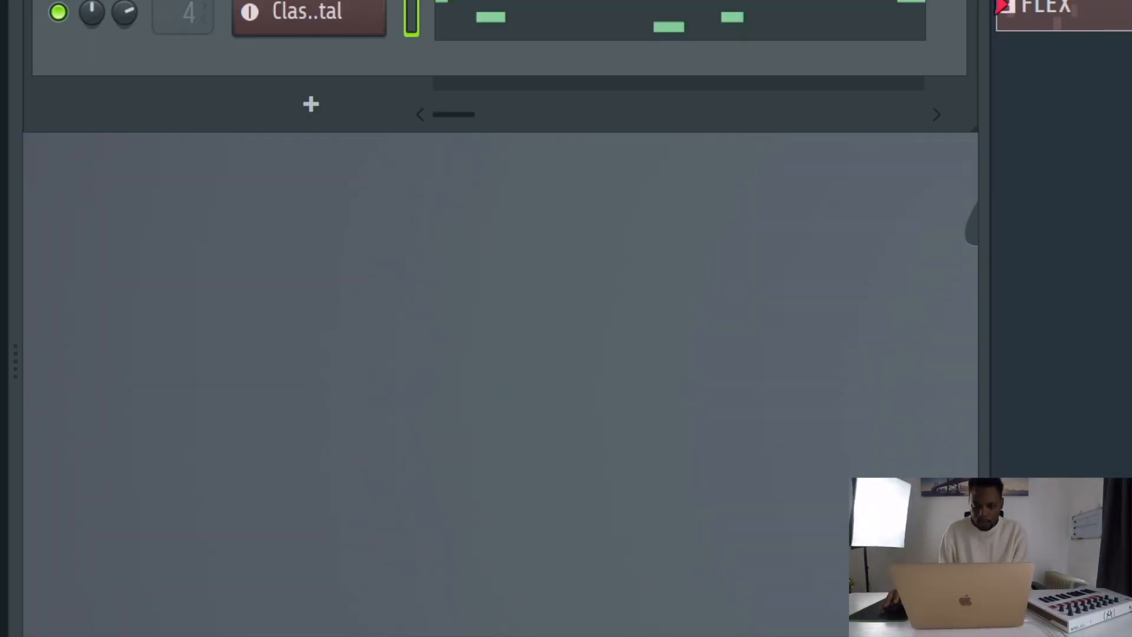
Examine the recorded notes of the Classically Digital channel in the piano roll.
{"action": "left_click", "coordinate": [587, 22]}
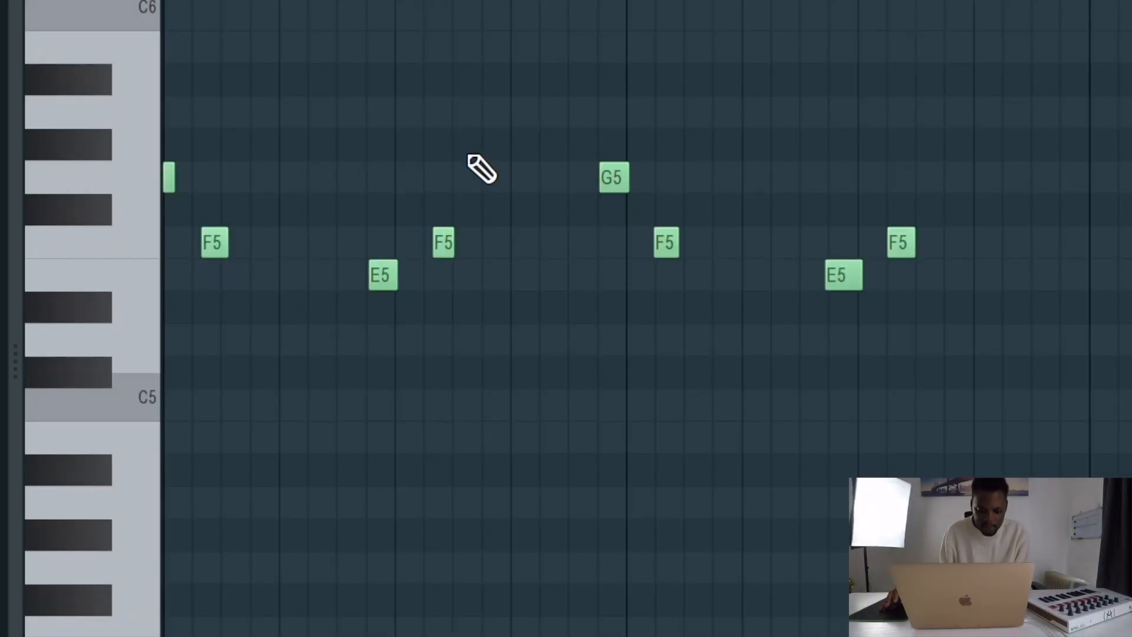
{"action": "left_click", "coordinate": [513, 80]}
{"action": "right_click", "coordinate": [581, 79]}
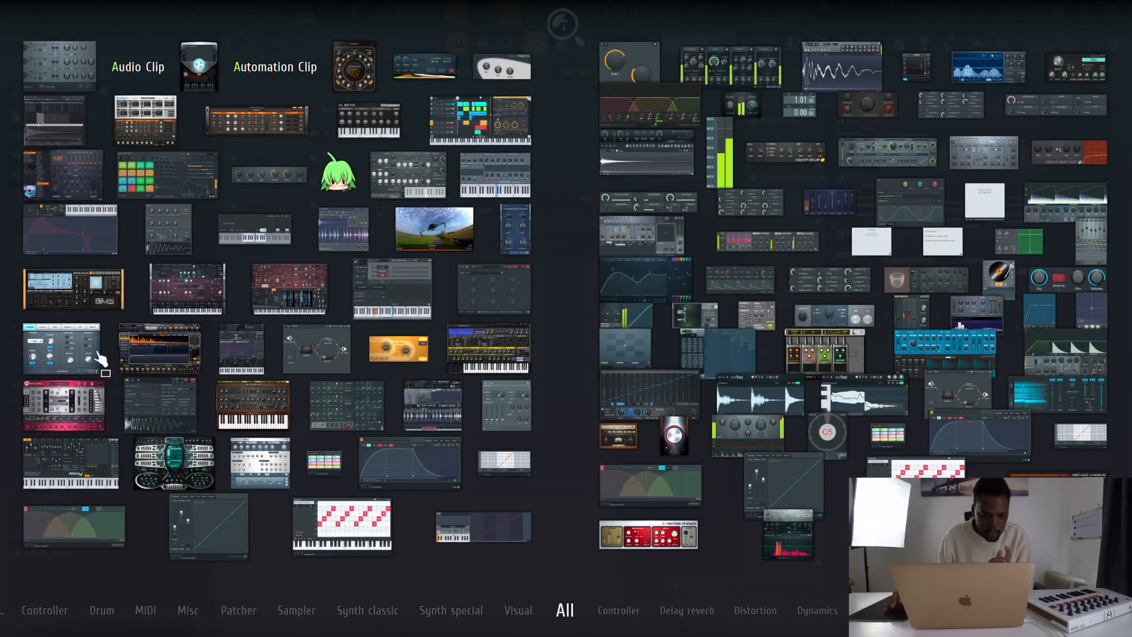
Add a GMS instrument to Track 5 of the playlist and choose a preset from its Pads & Textures bank.
{"action": "left_click_drag", "start_coordinate": [56, 282], "coordinate": [788, 368]}
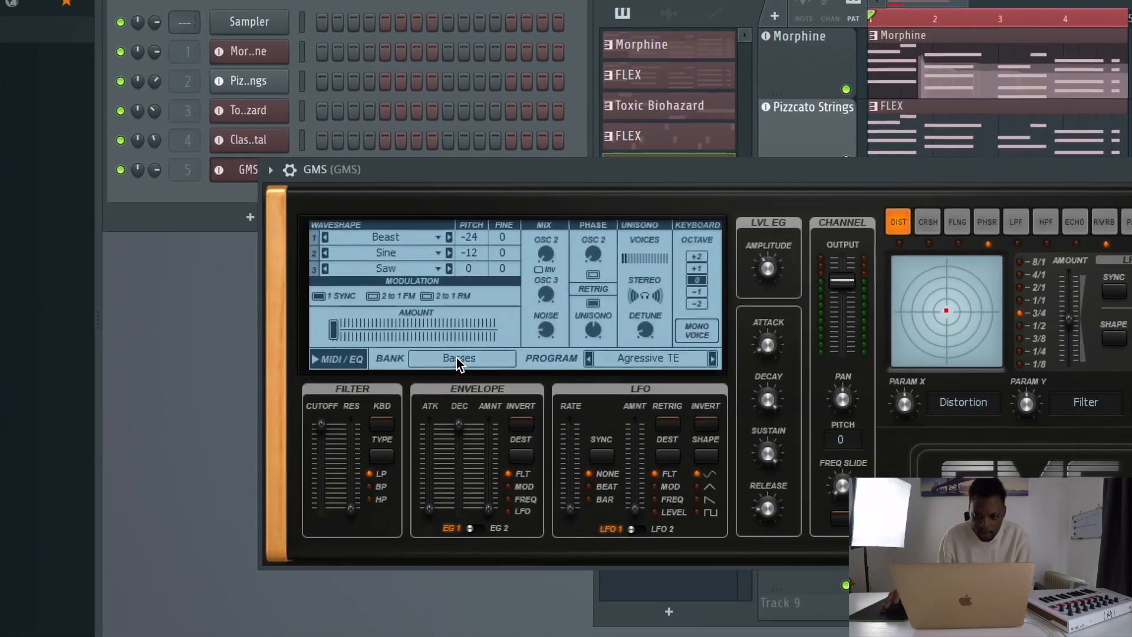
{"action": "left_click", "coordinate": [476, 367]}
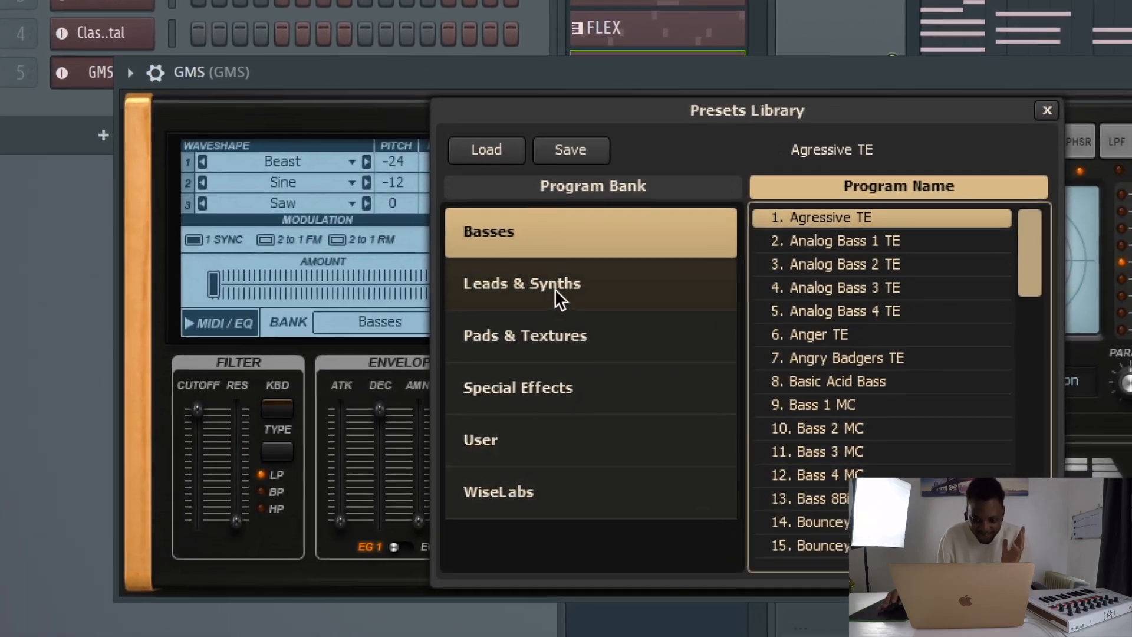
{"action": "left_click", "coordinate": [539, 337]}
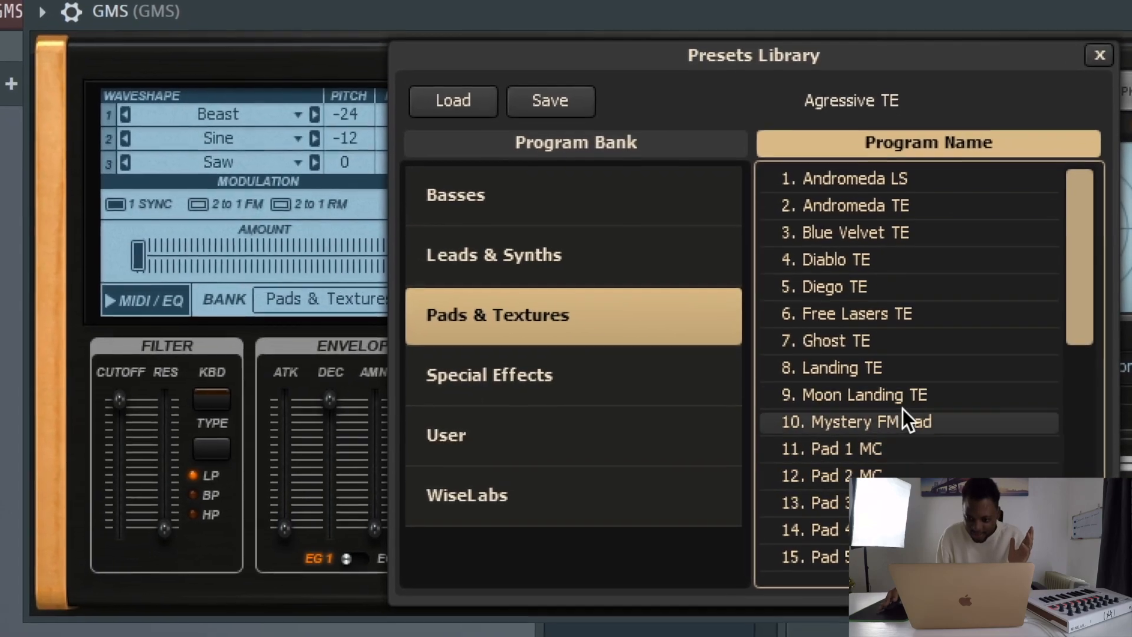
{"action": "scroll", "coordinate": [878, 418], "scroll_direction": "down", "scroll_amount": 3}
{"action": "left_click", "coordinate": [872, 454]}
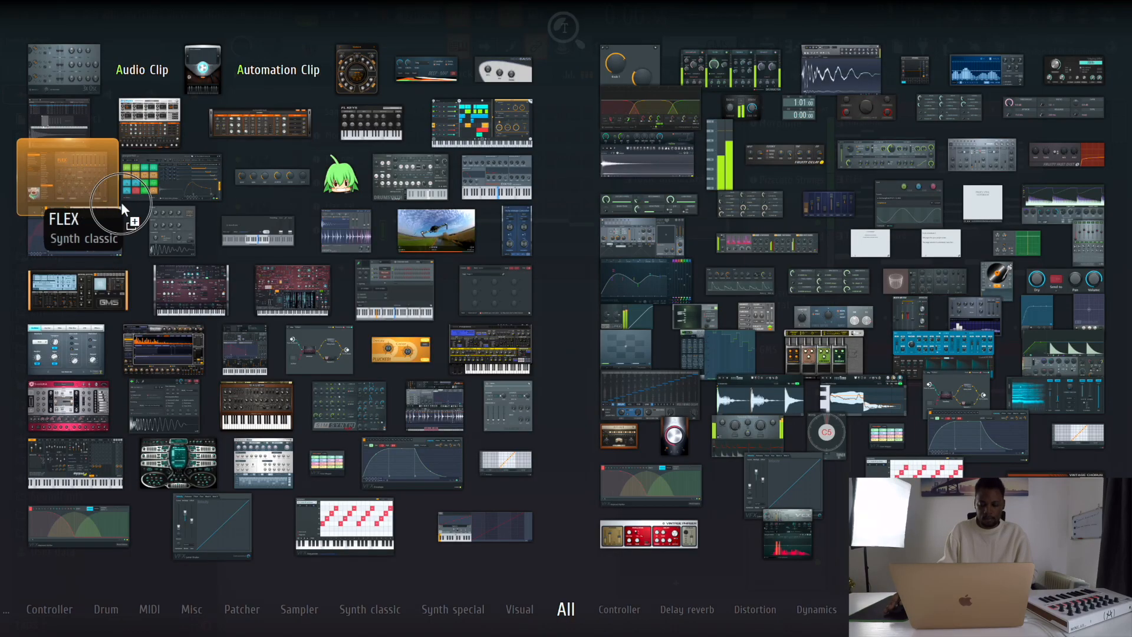
Add another FLEX instrument to Track 6 of the playlist and load its Flux Navigator preset from the Arksun Cityscape pack.
{"action": "left_click_drag", "start_coordinate": [71, 183], "coordinate": [719, 359]}
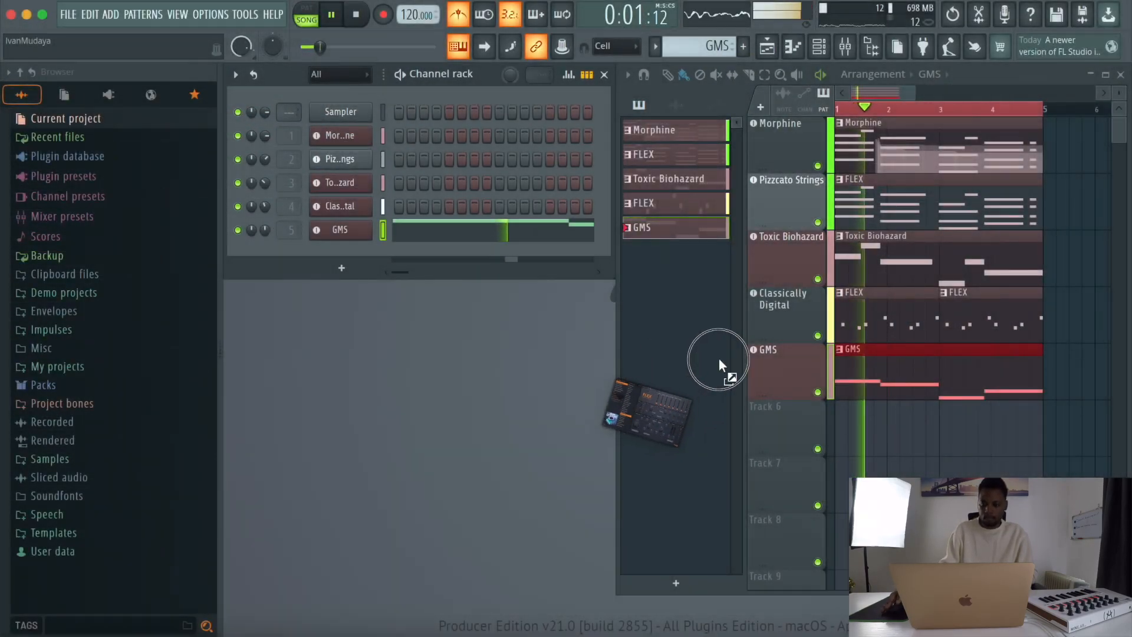
{"action": "left_click_drag", "start_coordinate": [795, 431], "coordinate": [793, 429]}
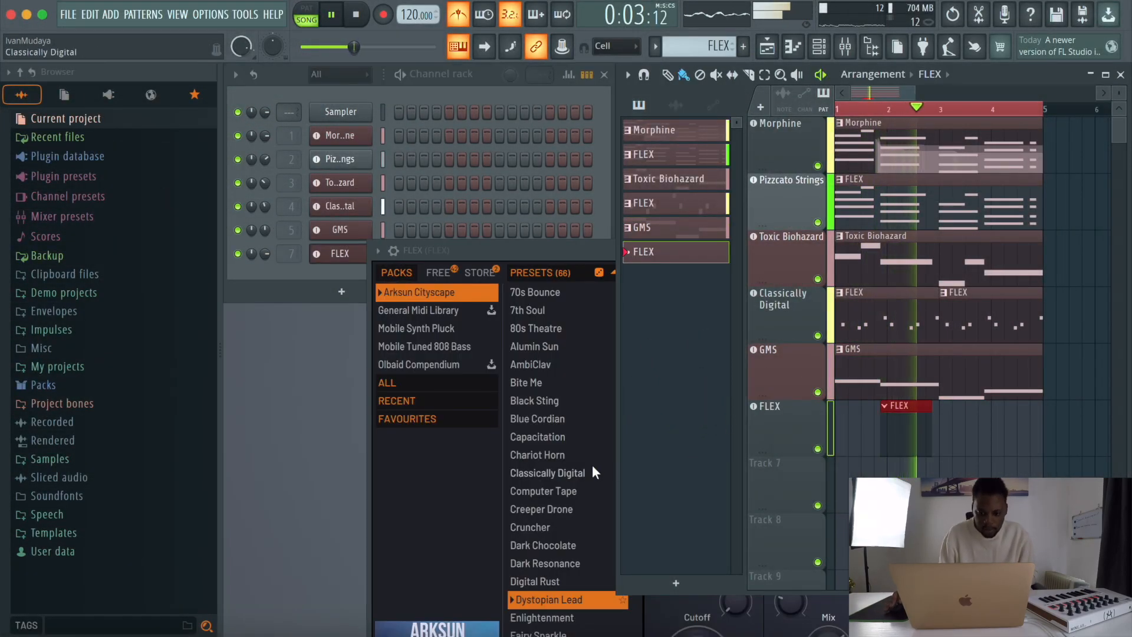
{"action": "scroll", "coordinate": [554, 466], "scroll_direction": "down", "scroll_amount": 5}
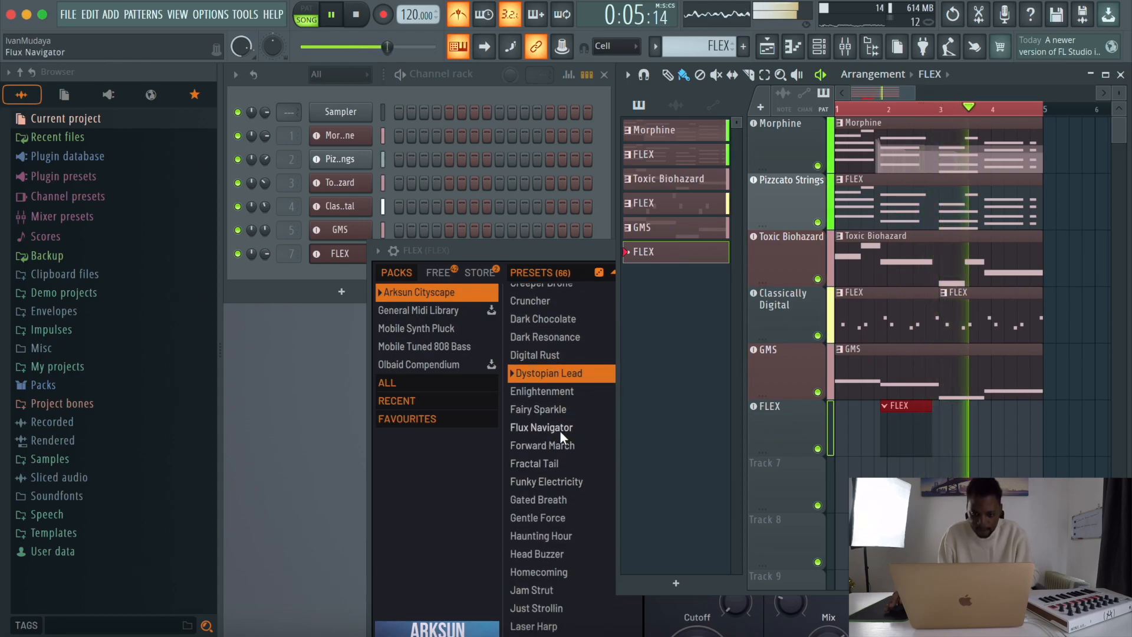
{"action": "left_click", "coordinate": [560, 428]}
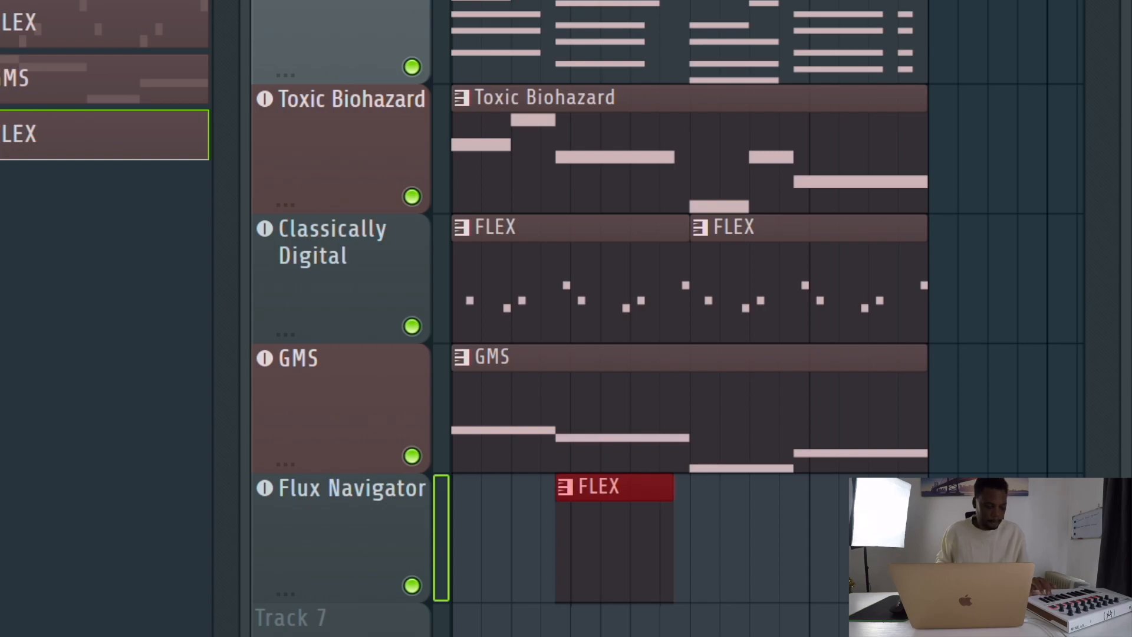
{"action": "key", "text": "space"}
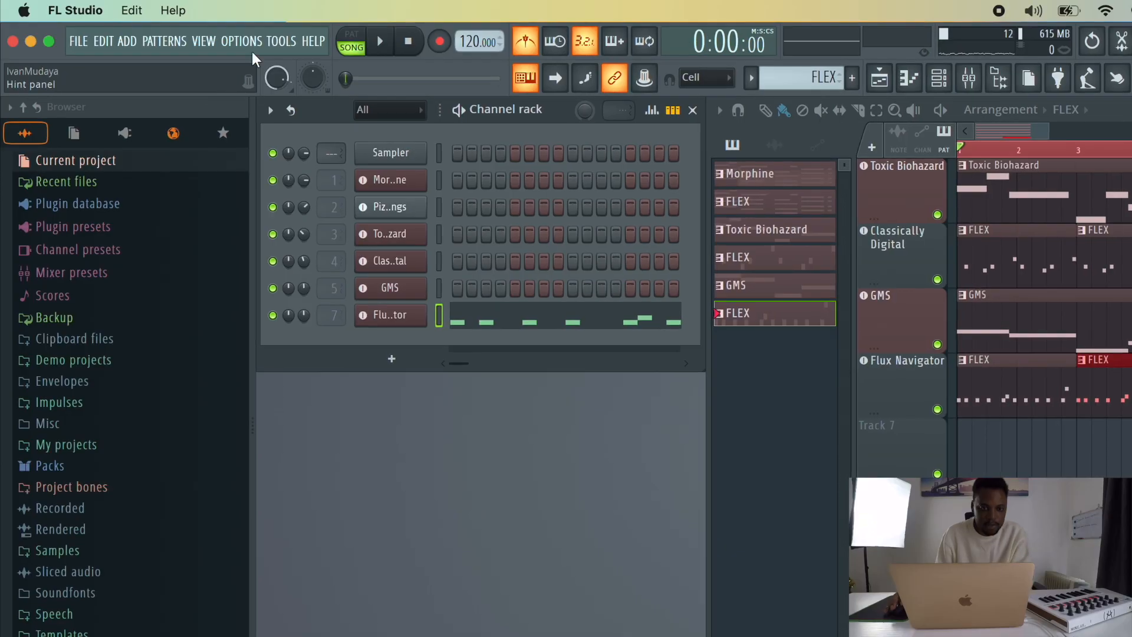
Open the program's file settings.
{"action": "left_click", "coordinate": [246, 41]}
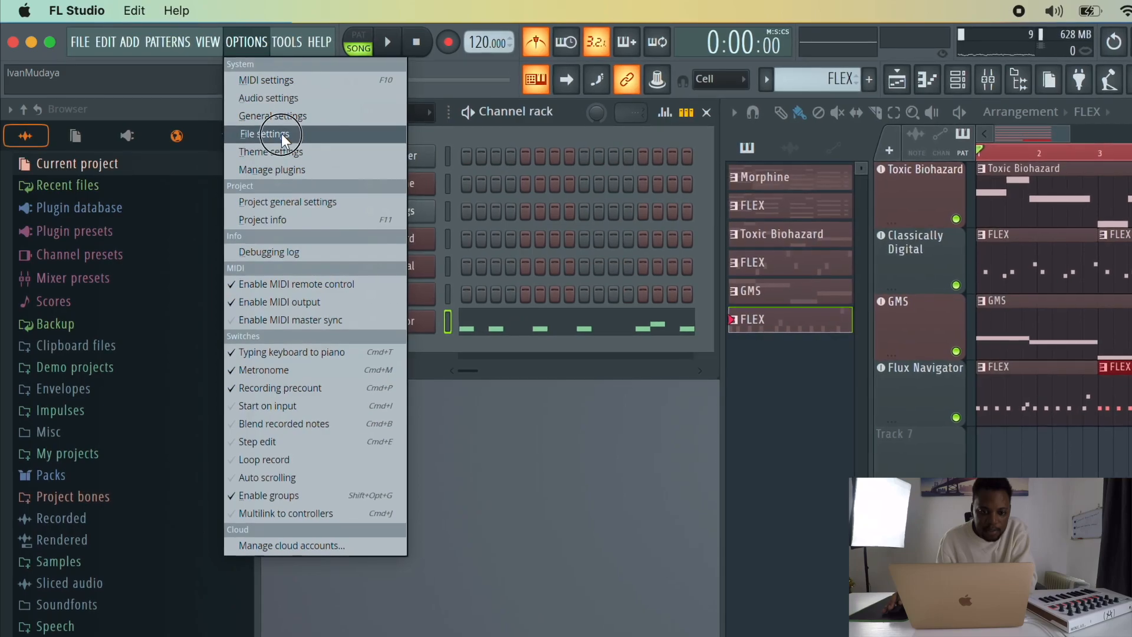
{"action": "left_click", "coordinate": [282, 133]}
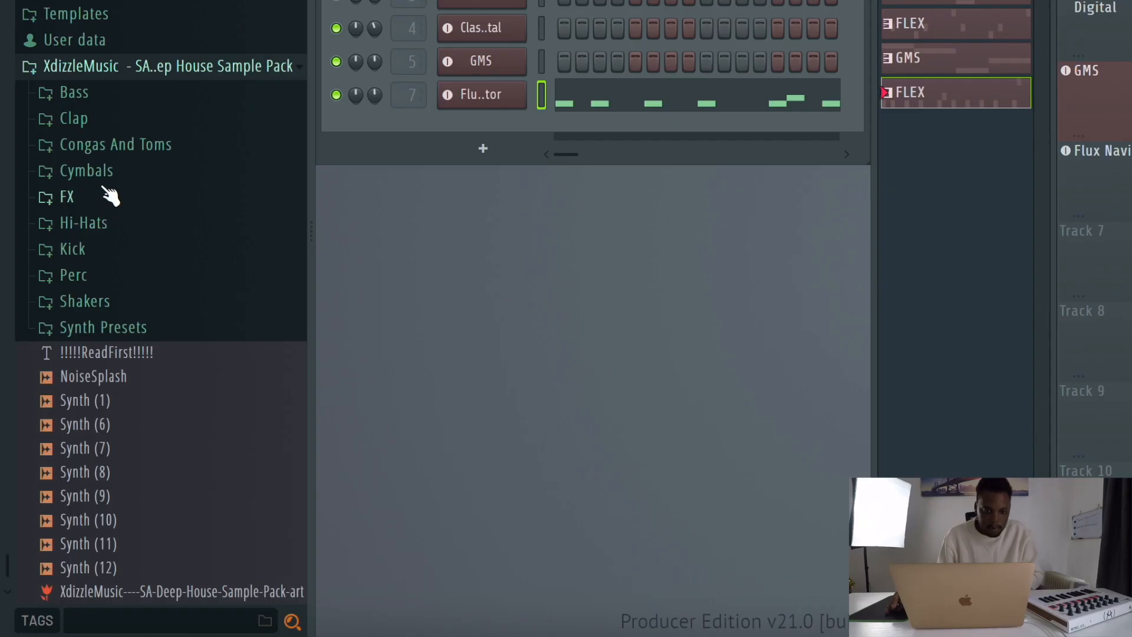
Place the pack's Cymbal (4) sample on Track 7 and program Cymbal (20) on steps 3, 7, 11 and 15 of Pattern 7.
{"action": "left_click", "coordinate": [105, 172]}
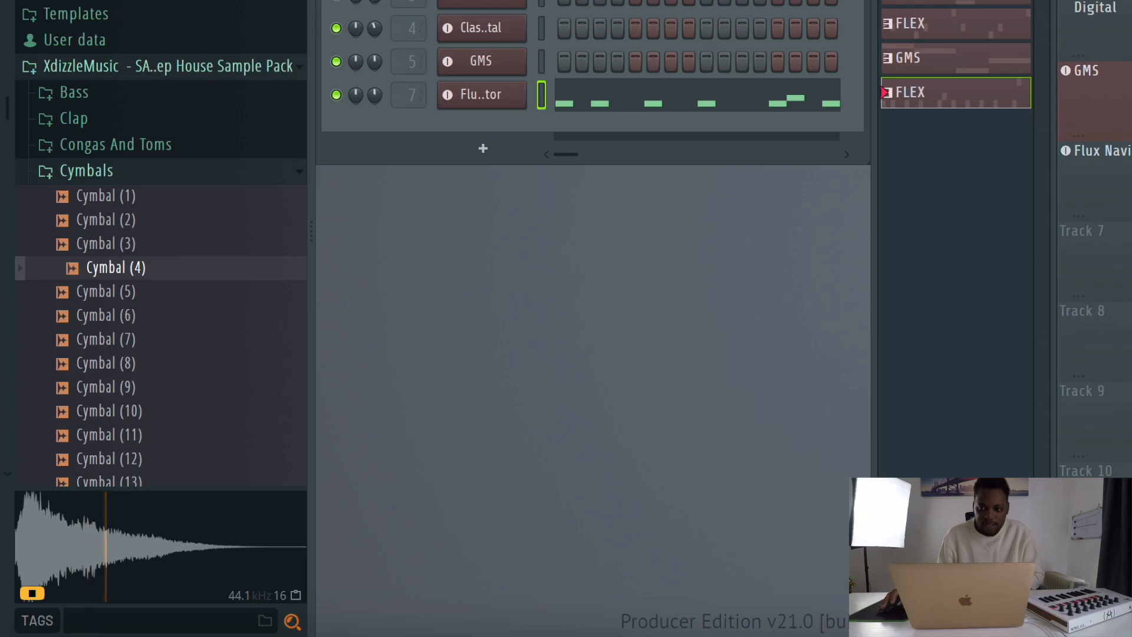
{"action": "left_click_drag", "start_coordinate": [47, 195], "coordinate": [192, 335]}
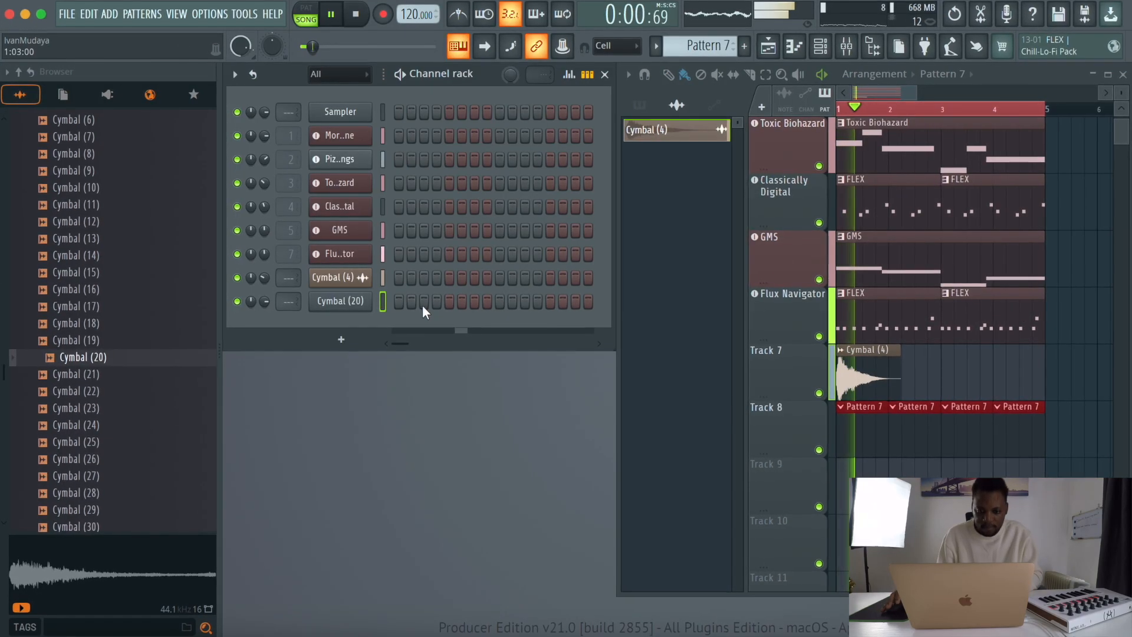
{"action": "left_click", "coordinate": [424, 301]}
{"action": "left_click", "coordinate": [474, 302]}
{"action": "left_click", "coordinate": [526, 302]}
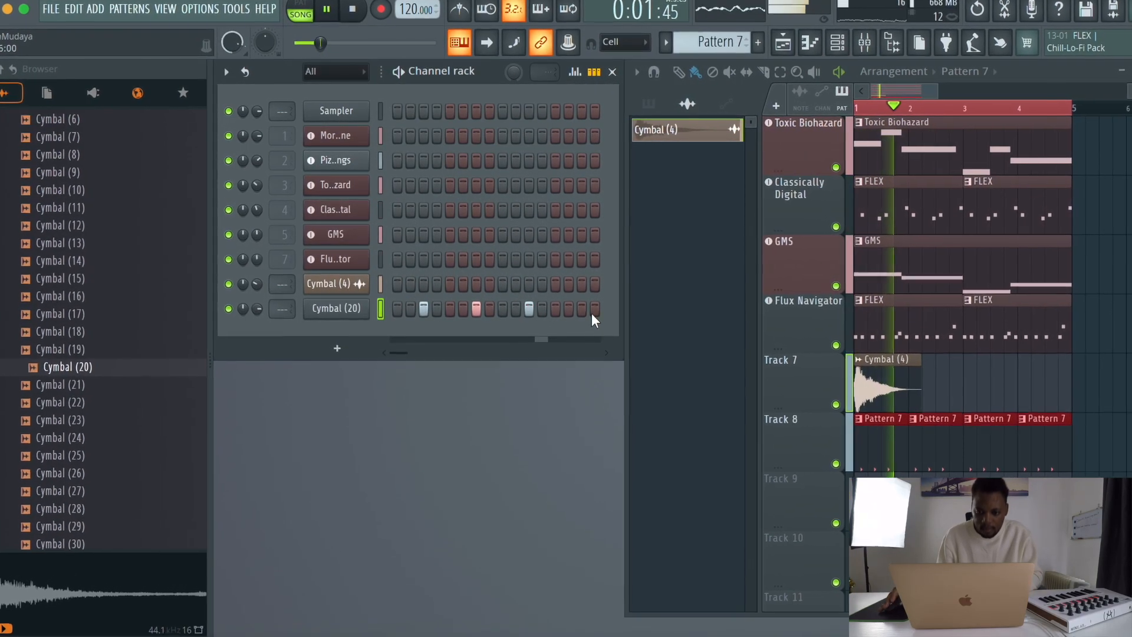
{"action": "left_click", "coordinate": [582, 308]}
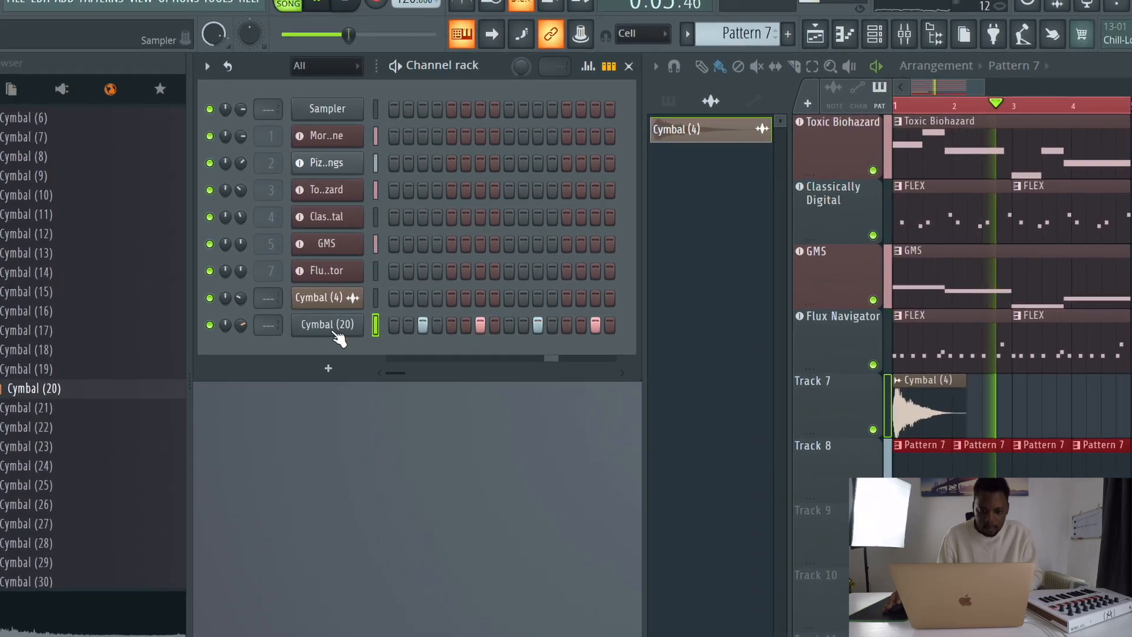
Shorten the Cymbal (20) sound by reducing its volume envelope's attack, decay, sustain and release to minimum with a short hold.
{"action": "left_click", "coordinate": [333, 333]}
{"action": "left_click", "coordinate": [281, 159]}
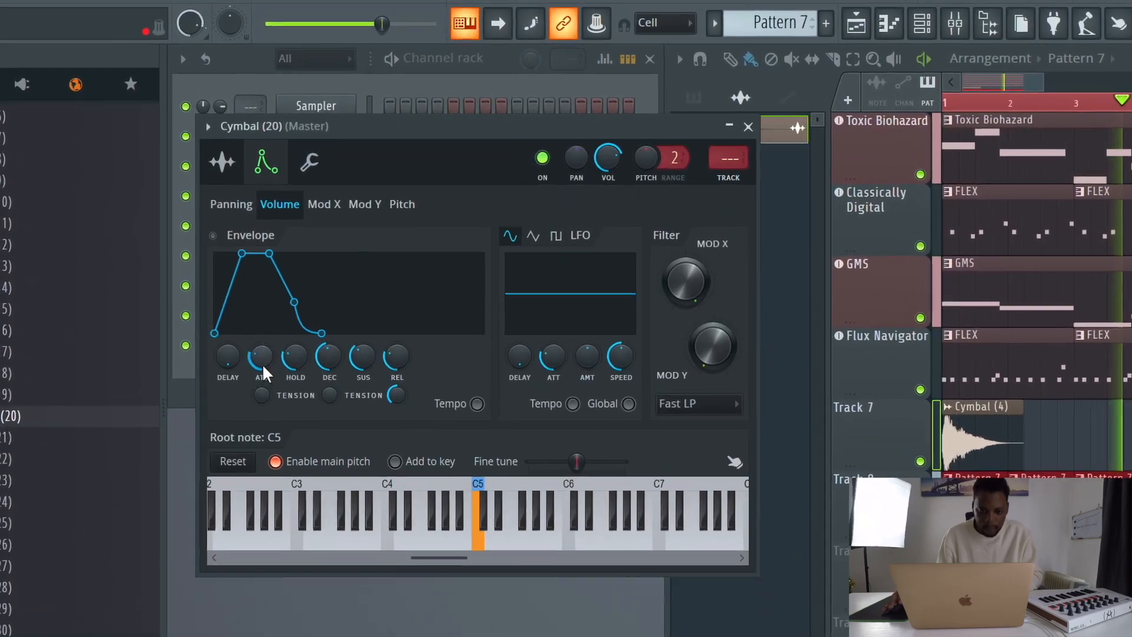
{"action": "left_click_drag", "start_coordinate": [262, 361], "coordinate": [262, 406]}
{"action": "left_click_drag", "start_coordinate": [397, 358], "coordinate": [364, 413]}
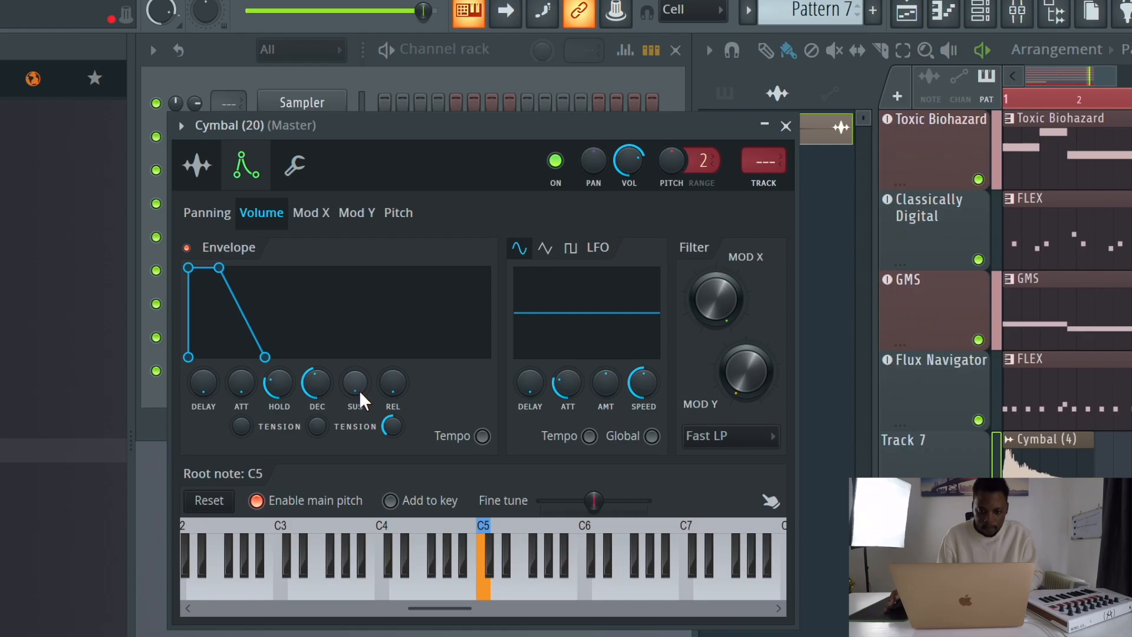
{"action": "left_click_drag", "start_coordinate": [316, 382], "coordinate": [261, 442]}
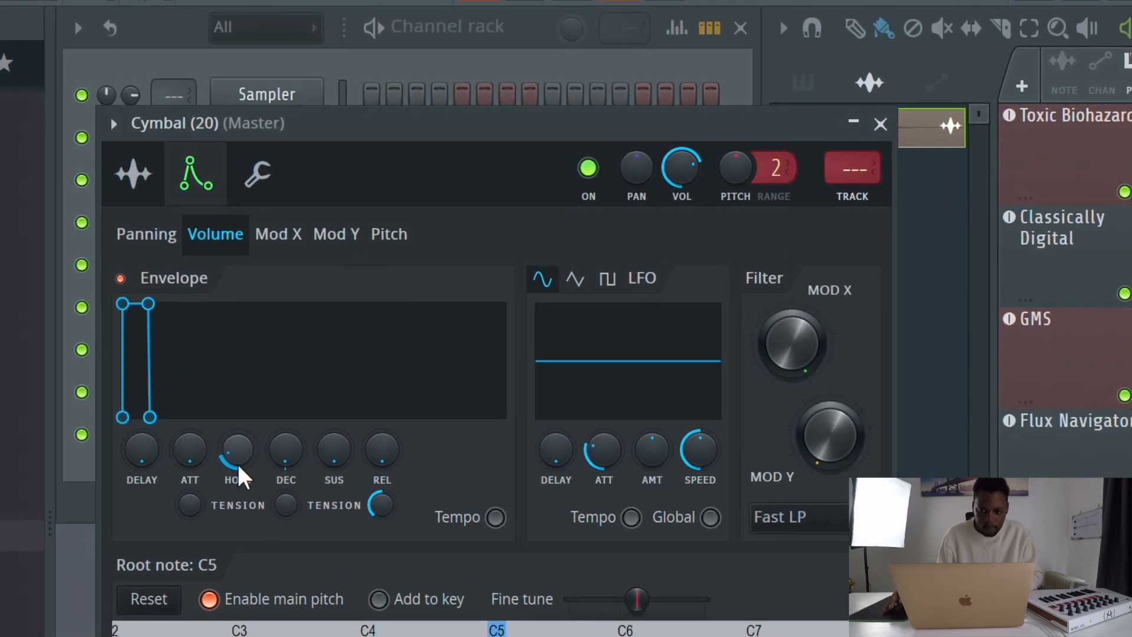
{"action": "left_click", "coordinate": [853, 122]}
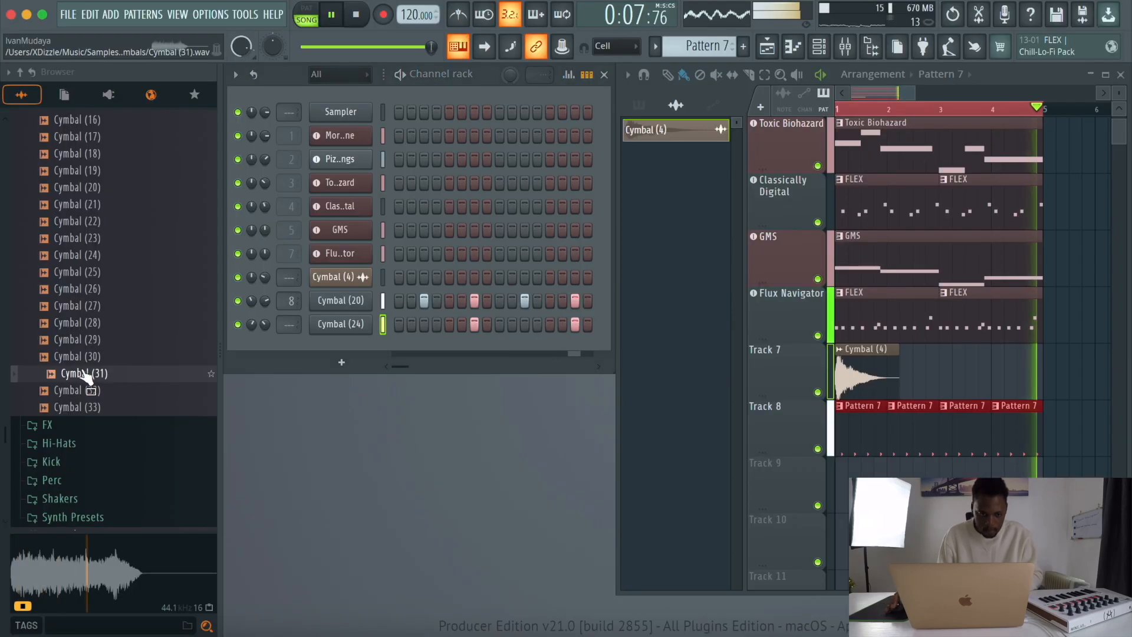
Audition Effects (3) in the sample pack's FX folder and browse the remaining effects.
{"action": "left_click", "coordinate": [66, 427]}
{"action": "left_click", "coordinate": [94, 435]}
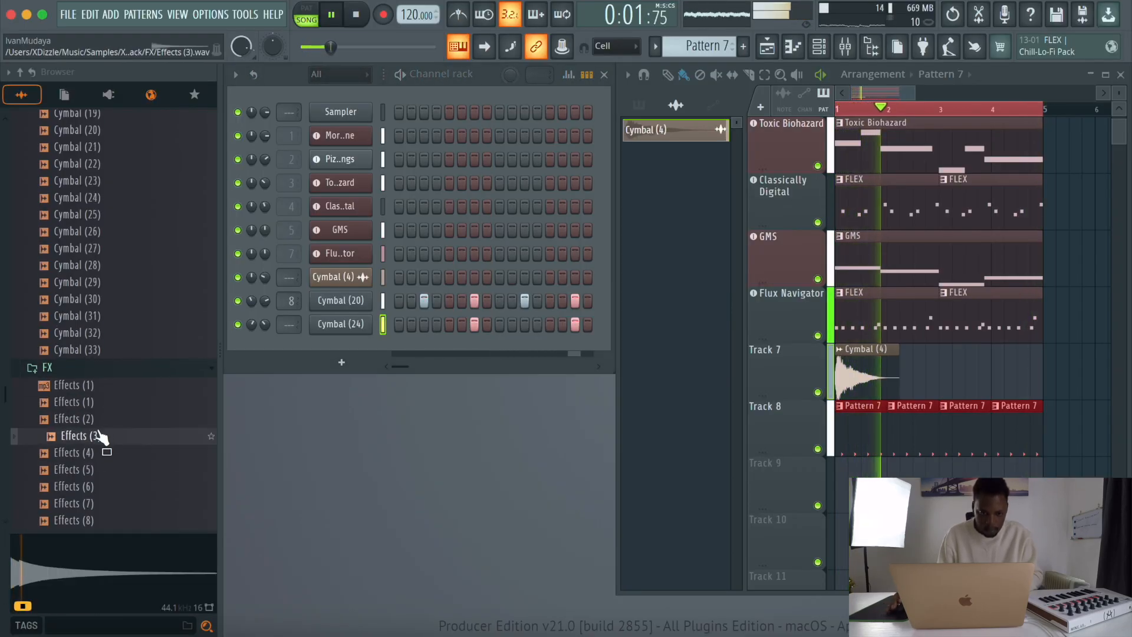
{"action": "scroll", "coordinate": [114, 425], "scroll_direction": "down", "scroll_amount": 3}
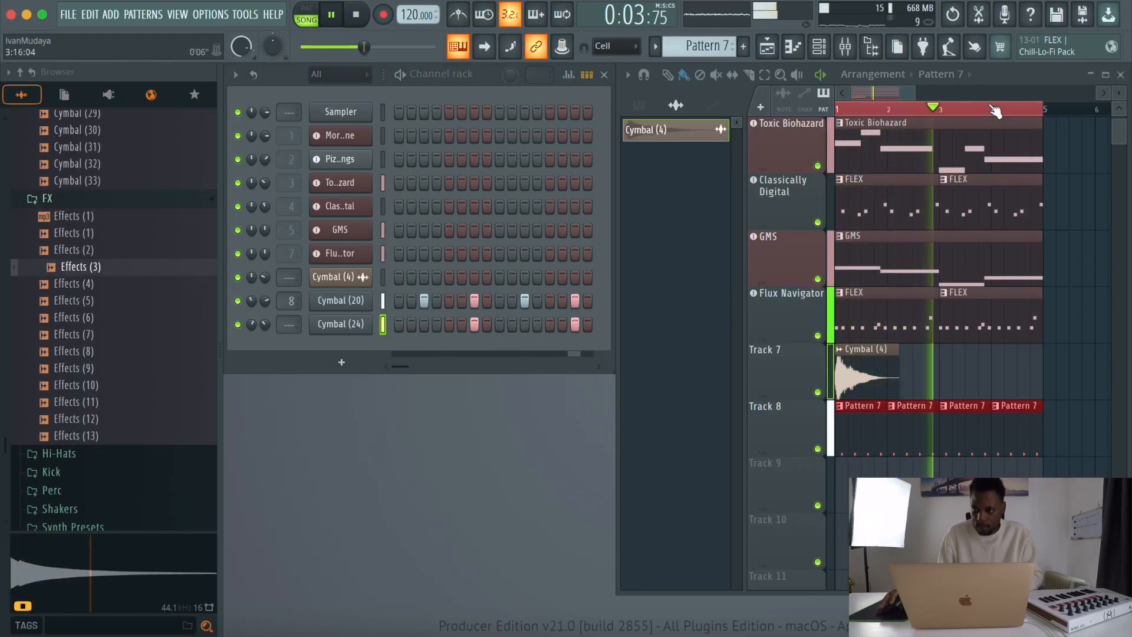
Stop playback and duplicate all playlist clips in bars 1 to 4 to extend the arrangement.
{"action": "left_click_drag", "start_coordinate": [912, 90], "coordinate": [973, 90]}
{"action": "key", "text": "space"}
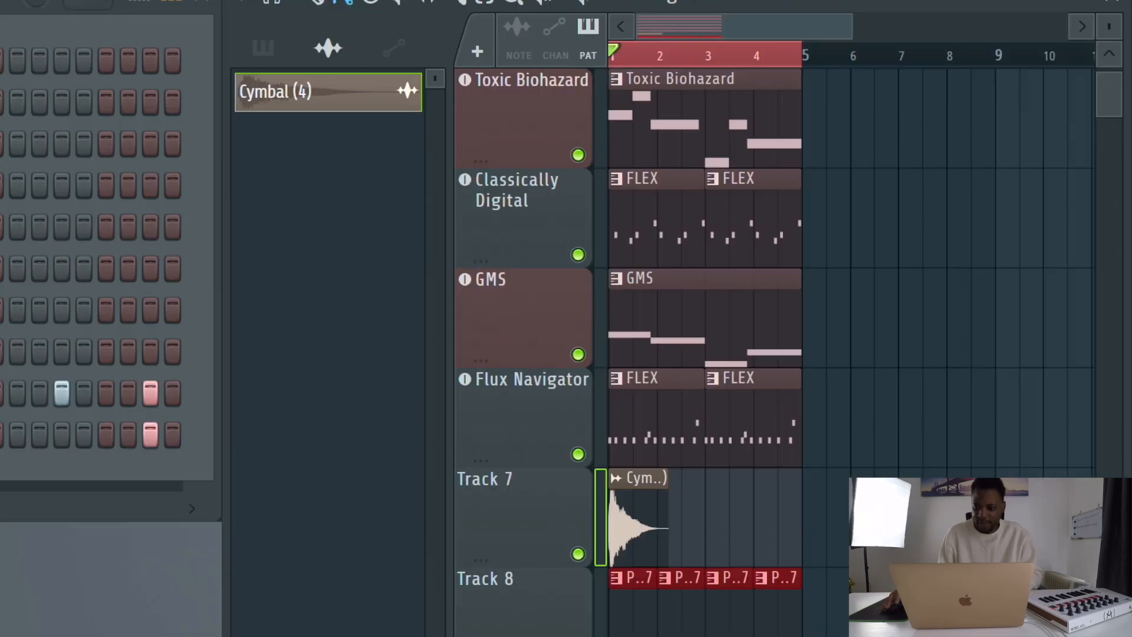
{"action": "scroll", "coordinate": [785, 115], "scroll_direction": "up", "scroll_amount": 4}
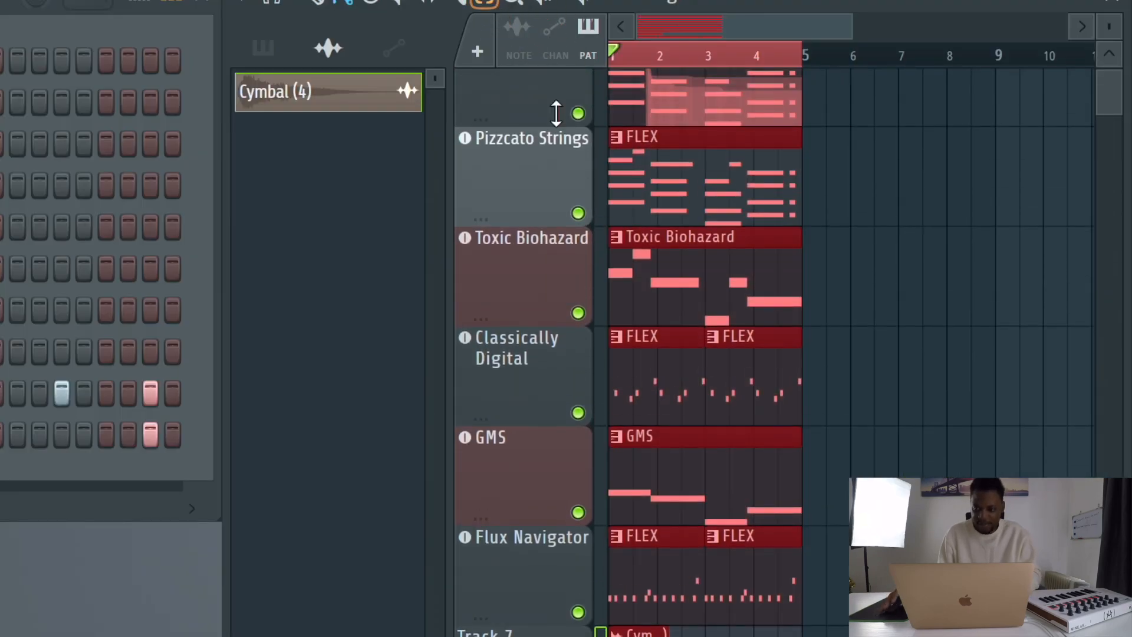
{"action": "left_click_drag", "start_coordinate": [1109, 27], "coordinate": [1110, 48]}
{"action": "scroll", "coordinate": [870, 217], "scroll_direction": "up", "scroll_amount": 1}
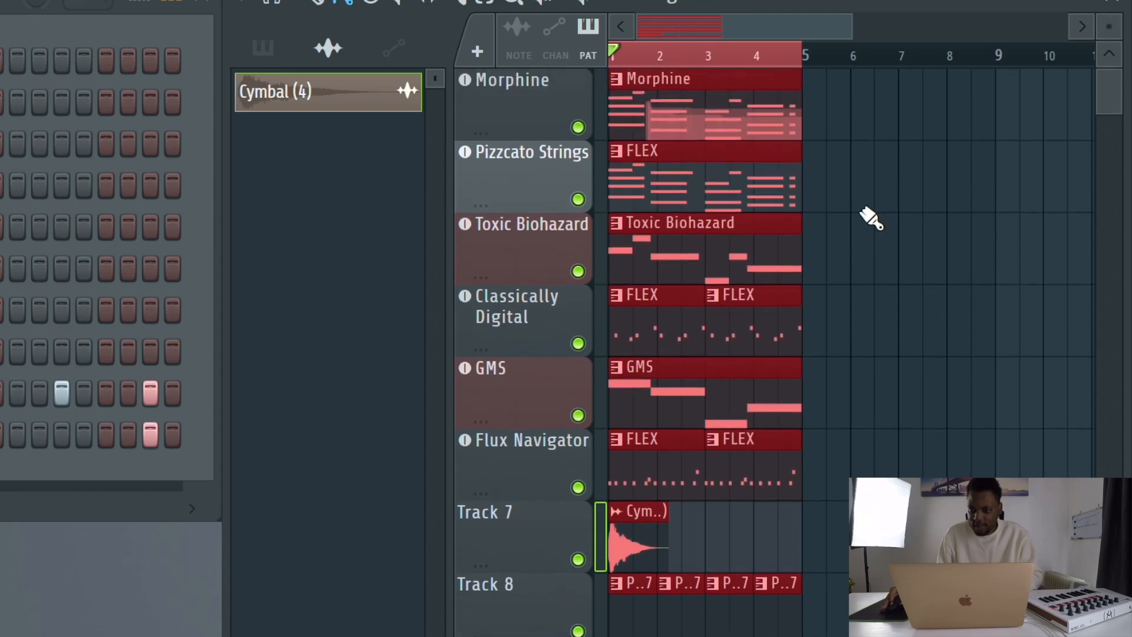
{"action": "key", "text": "ctrl+b"}
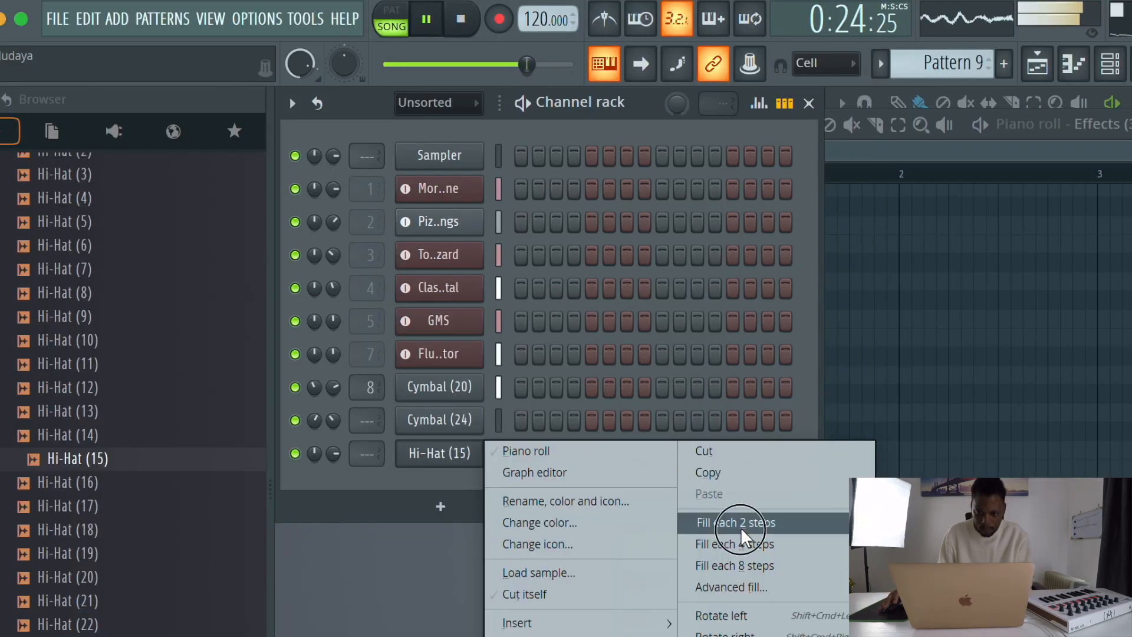
Fill the Hi-Hat (15) channel on every second step in Pattern 9 and lower its volume.
{"action": "left_click", "coordinate": [744, 529]}
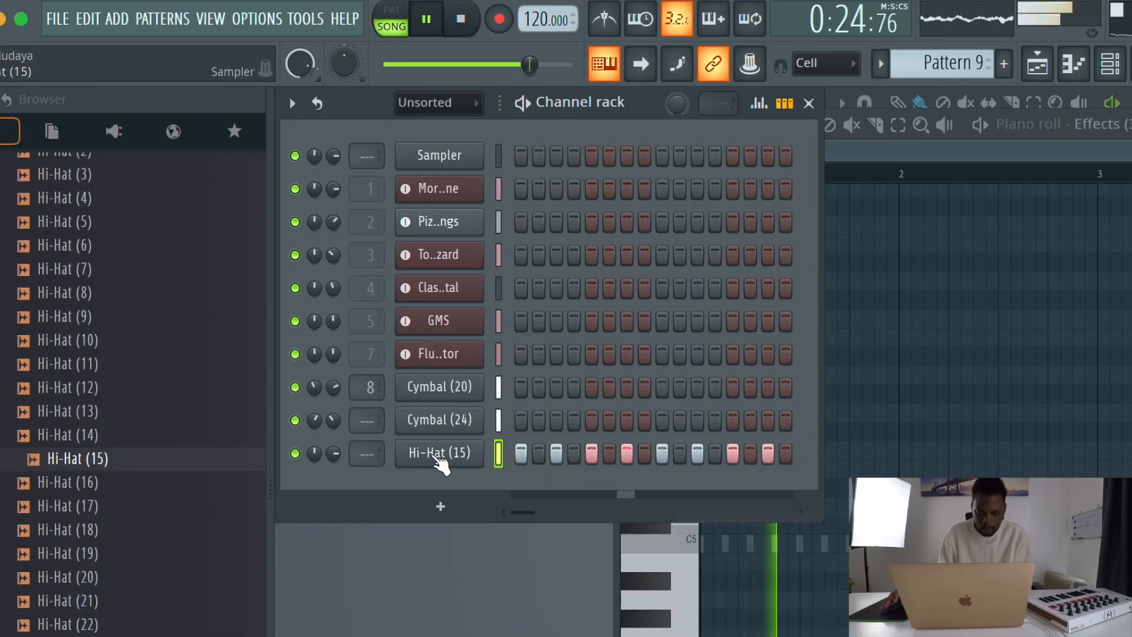
{"action": "left_click_drag", "start_coordinate": [333, 455], "coordinate": [334, 474]}
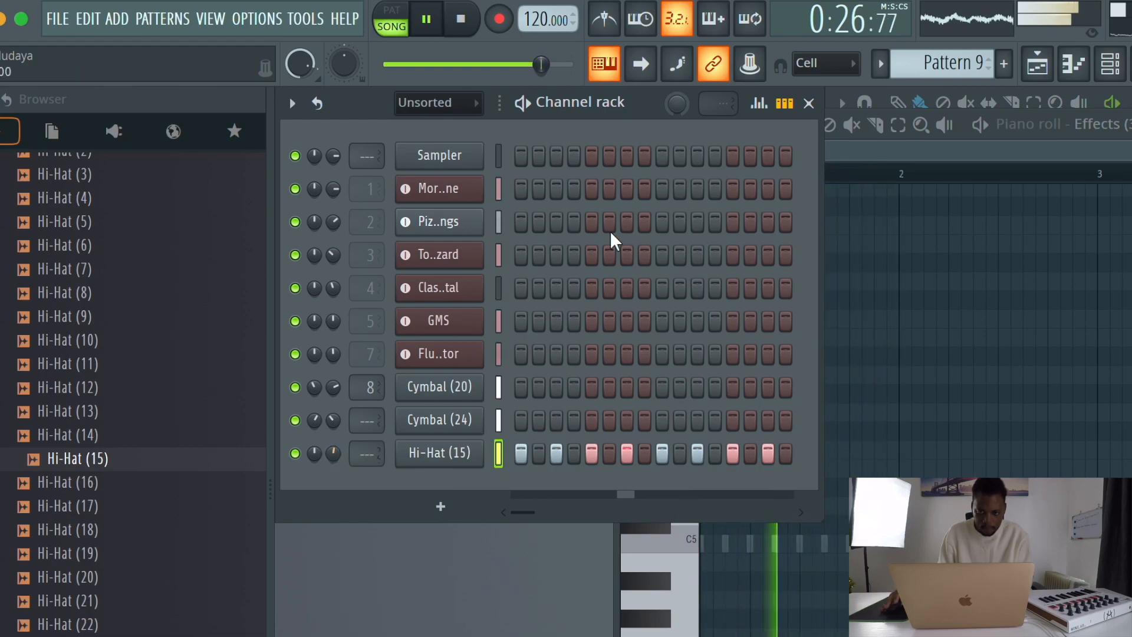
Rework the Hi-Hat (15) sequence so its hits fall on steps 1, 5, 8, 9, 10, 13 and 15.
{"action": "left_click", "coordinate": [557, 454]}
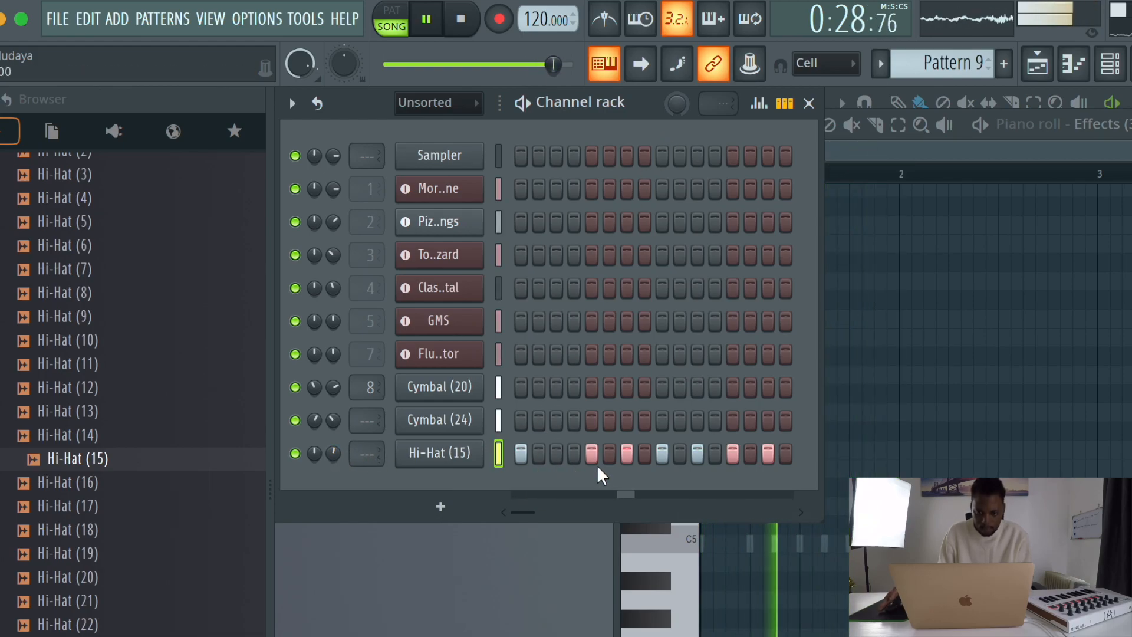
{"action": "key", "text": "space"}
{"action": "left_click", "coordinate": [626, 454]}
{"action": "key", "text": "space"}
{"action": "left_click", "coordinate": [644, 454]}
{"action": "left_click", "coordinate": [679, 454]}
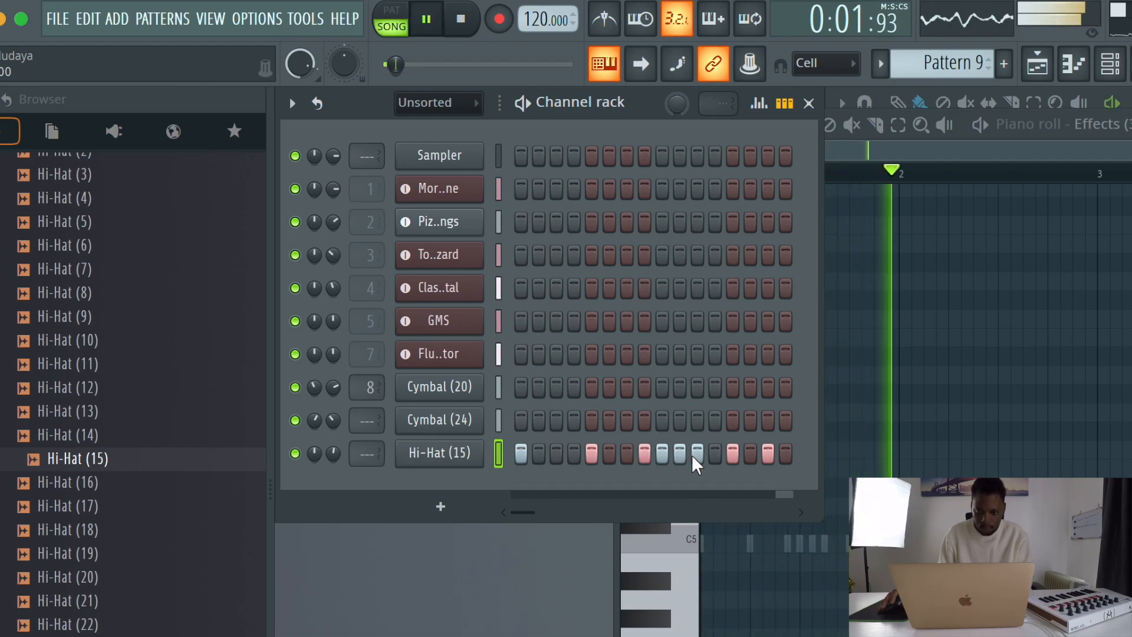
{"action": "left_click", "coordinate": [698, 454]}
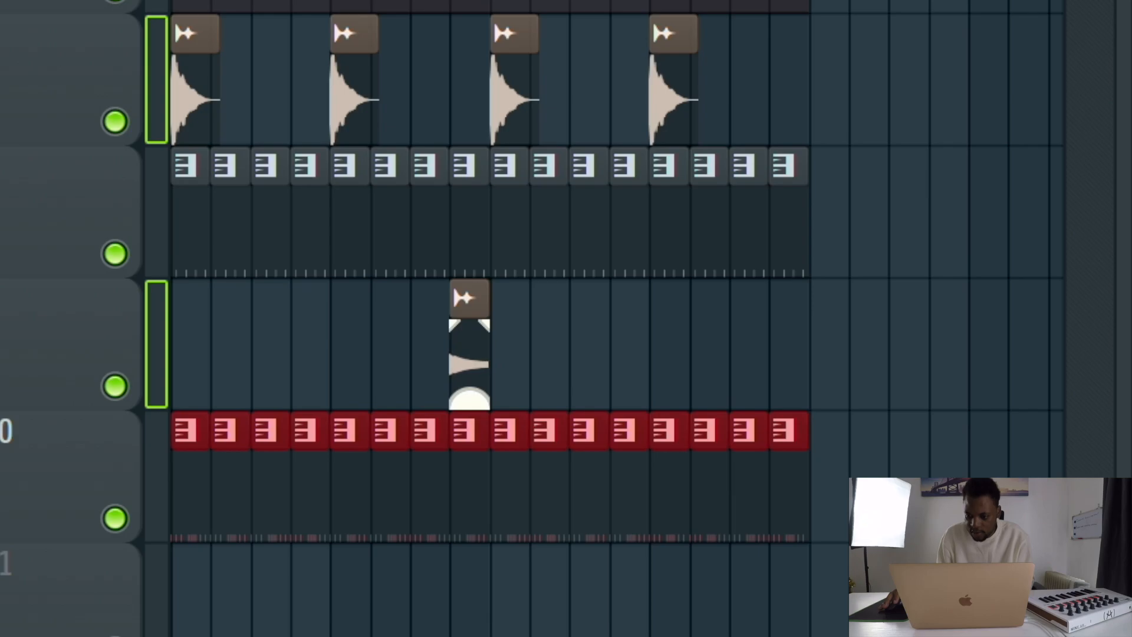
Add Congas & Toms (4) to the channel rack and program a hit on step 7 of Pattern 8.
{"action": "left_click_drag", "start_coordinate": [148, 130], "coordinate": [555, 200]}
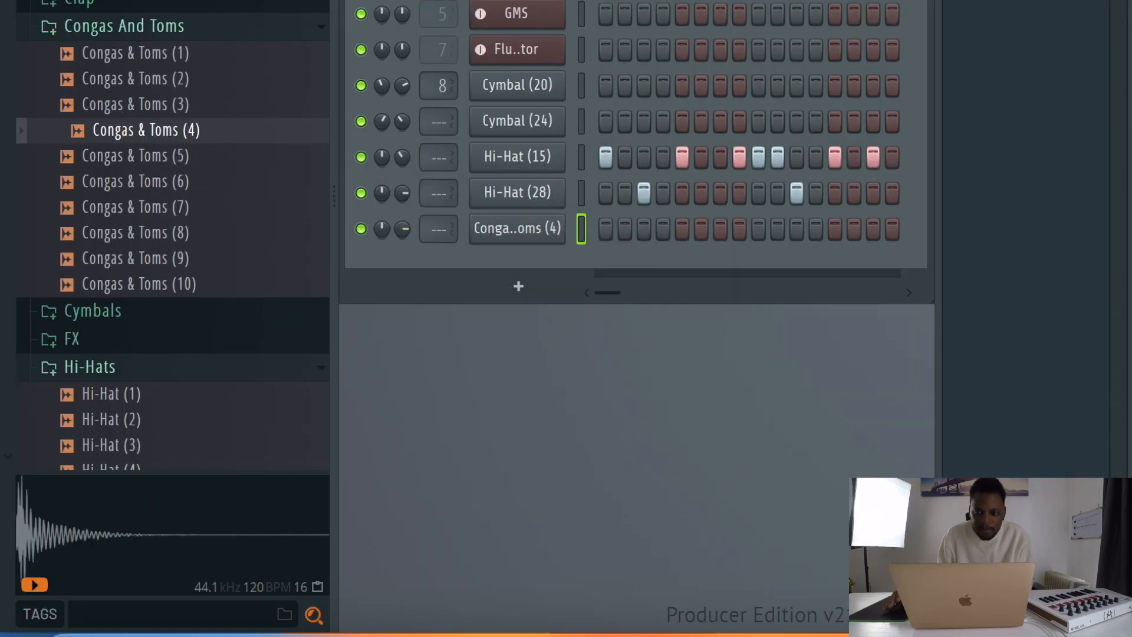
{"action": "key", "text": "F4"}
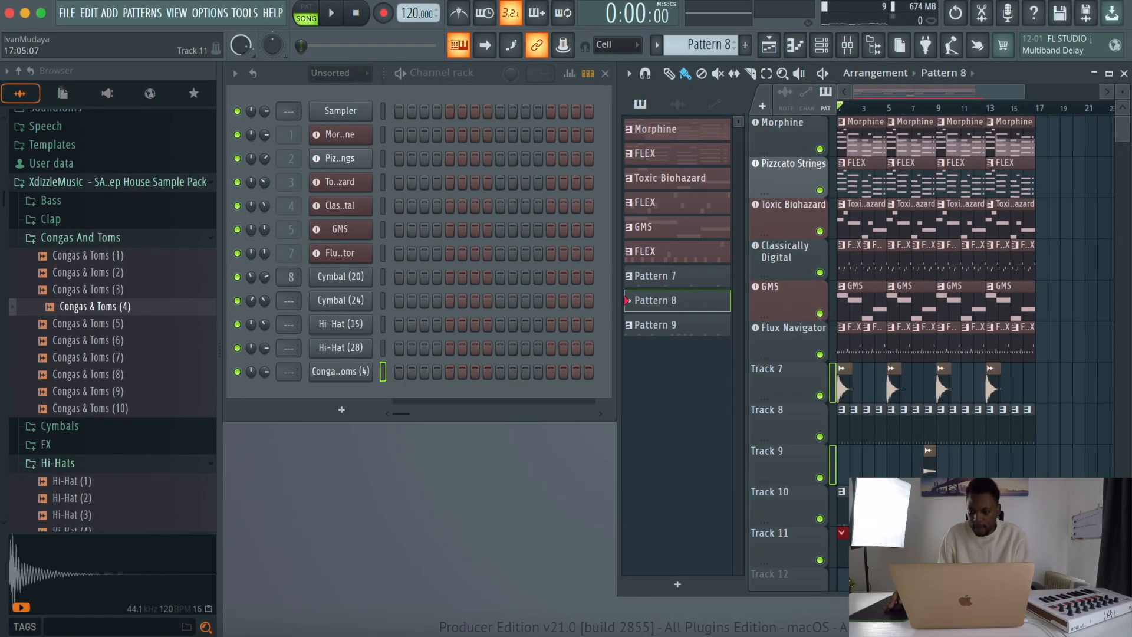
{"action": "key", "text": "space"}
{"action": "left_click", "coordinate": [477, 374]}
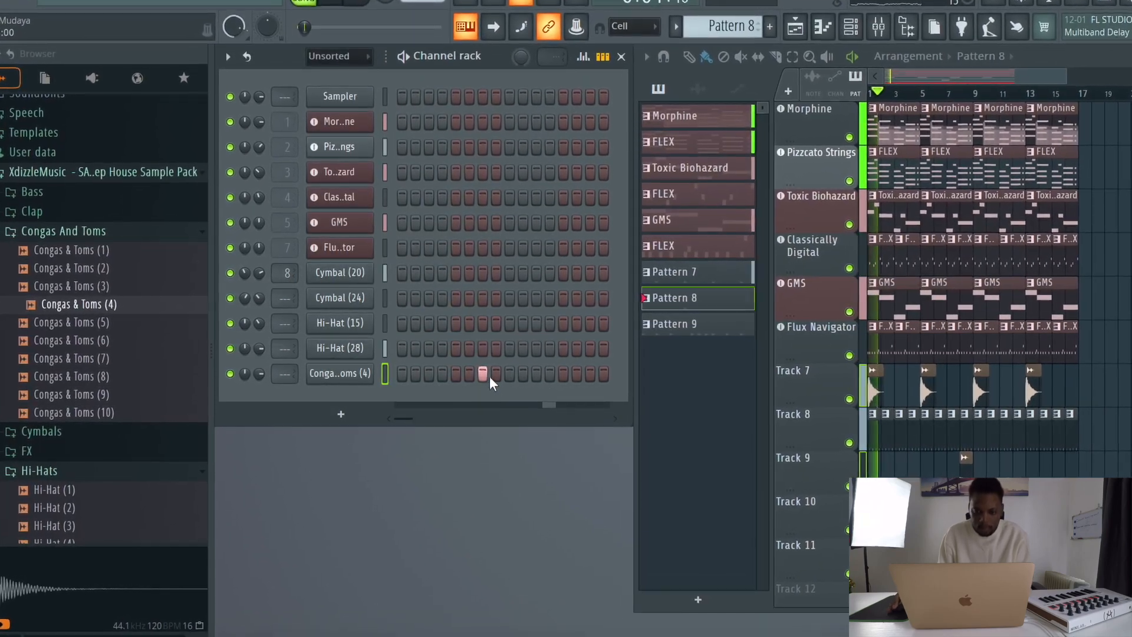
Audition other conga samples and add Congas & Toms (1) as a new channel.
{"action": "left_click", "coordinate": [65, 360]}
{"action": "left_click", "coordinate": [85, 263]}
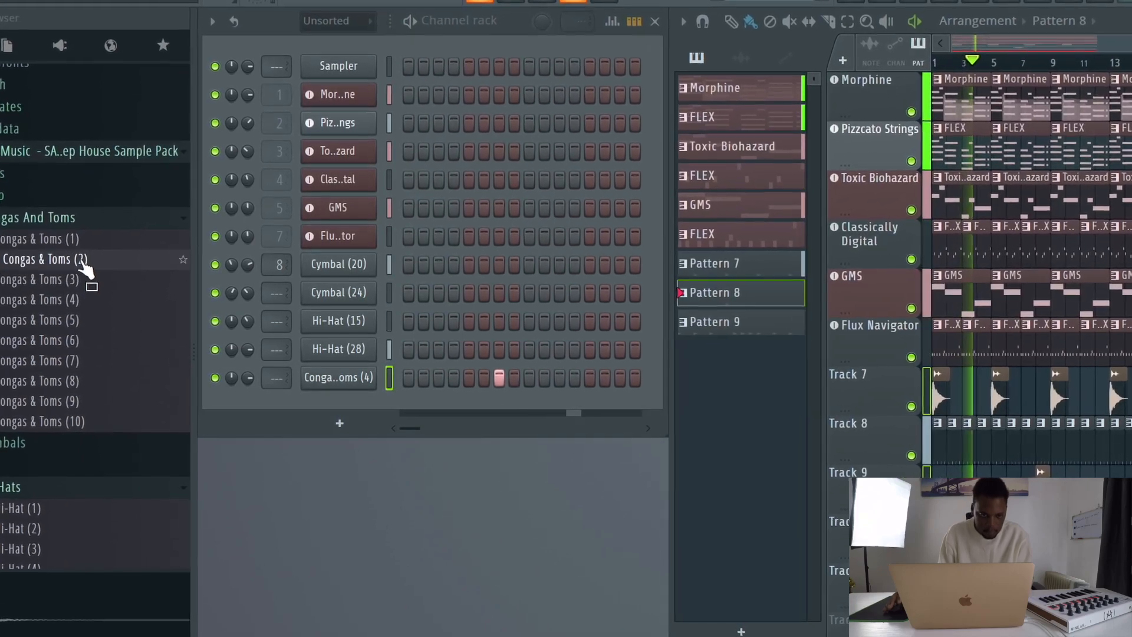
{"action": "left_click", "coordinate": [79, 243]}
{"action": "left_click_drag", "start_coordinate": [70, 243], "coordinate": [354, 410]}
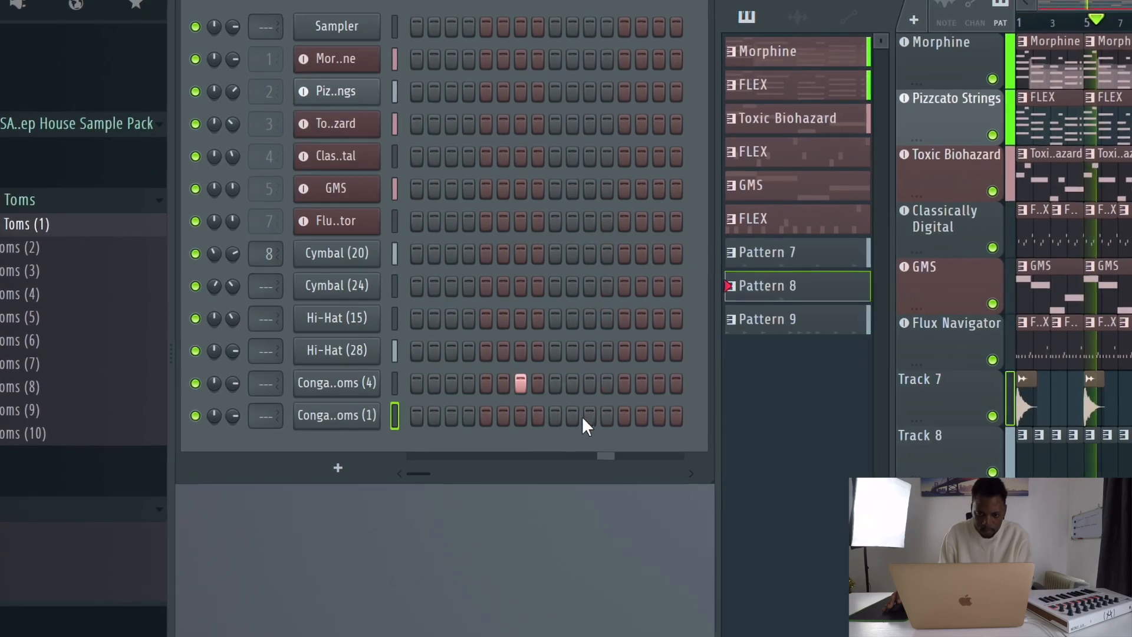
Put the Congas & Toms (4) hit on step 8, panned left, and a Congas & Toms (1) hit on step 11.
{"action": "right_click", "coordinate": [519, 383]}
{"action": "left_click", "coordinate": [535, 384]}
{"action": "left_click", "coordinate": [604, 420]}
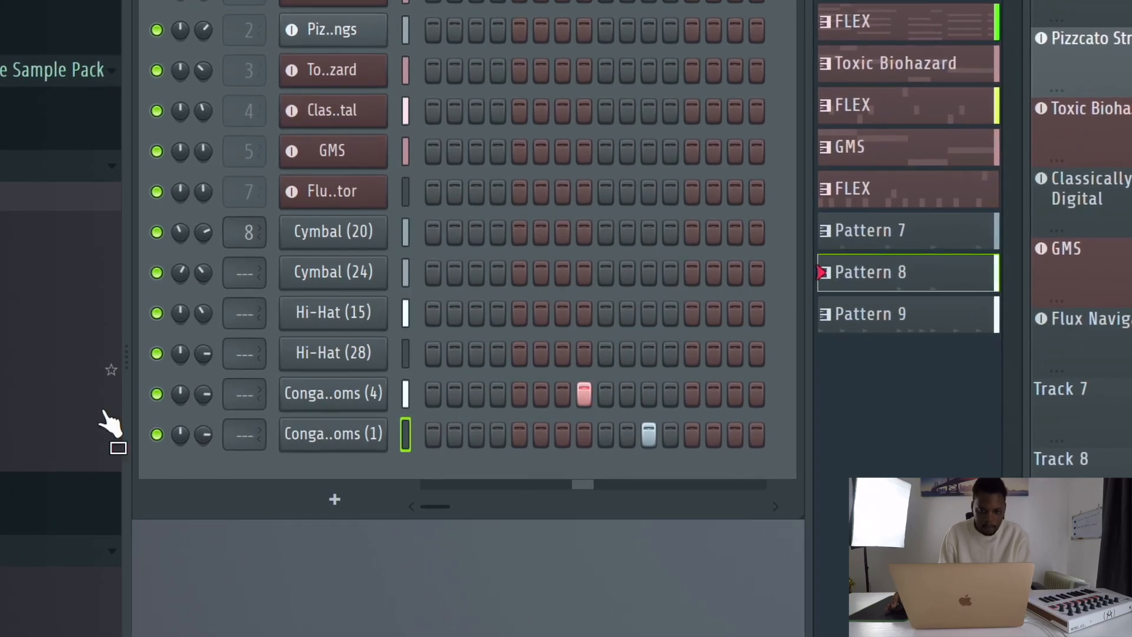
{"action": "left_click_drag", "start_coordinate": [180, 394], "coordinate": [179, 418]}
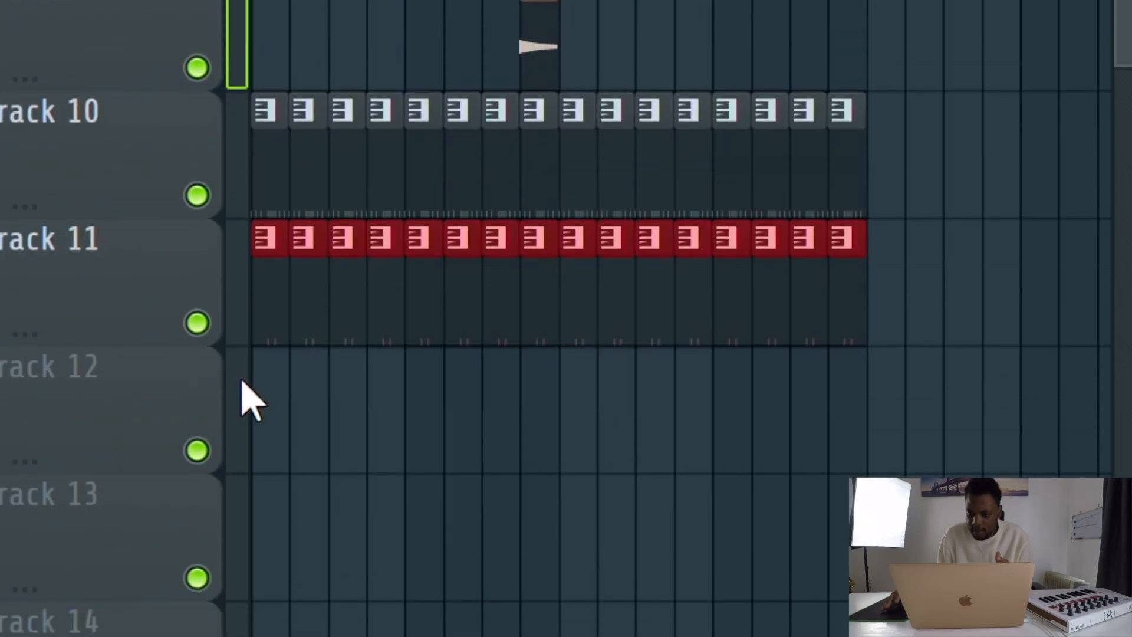
Fill Track 12 with Pattern 10 up to bar 17 and add Clap (5) with hits on steps 5 and 13.
{"action": "left_click_drag", "start_coordinate": [262, 373], "coordinate": [834, 384]}
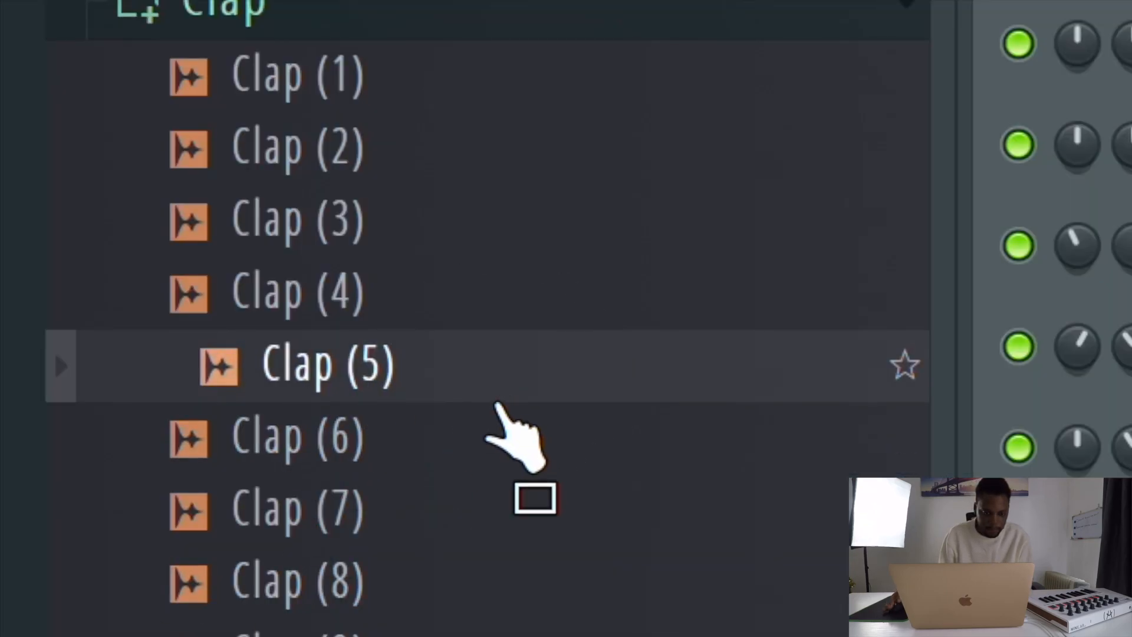
{"action": "left_click_drag", "start_coordinate": [497, 406], "coordinate": [455, 395]}
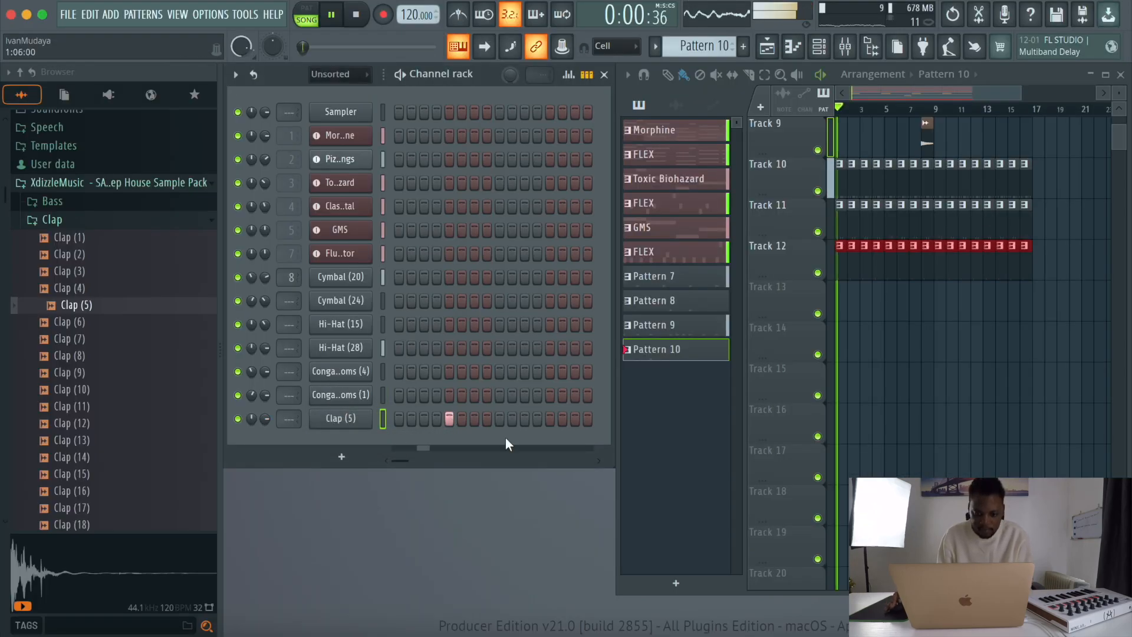
{"action": "left_click", "coordinate": [549, 418]}
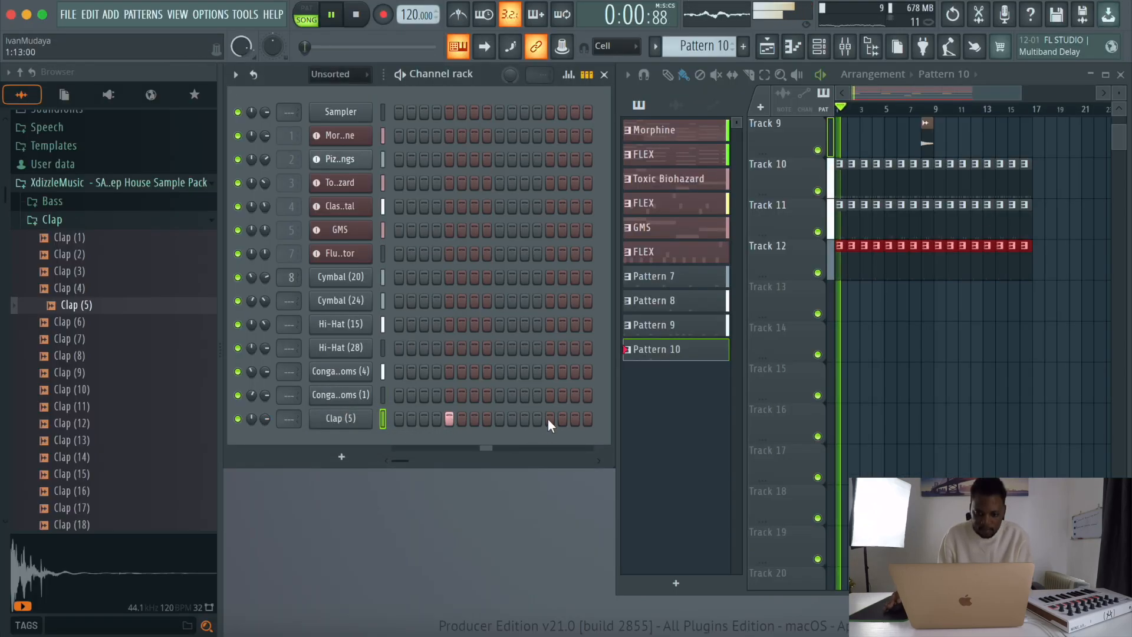
Nudge all Clap (5) notes slightly ahead of the beat in the piano roll, with snapping set to (none).
{"action": "right_click", "coordinate": [348, 418]}
{"action": "left_click", "coordinate": [421, 411]}
{"action": "key", "text": "space"}
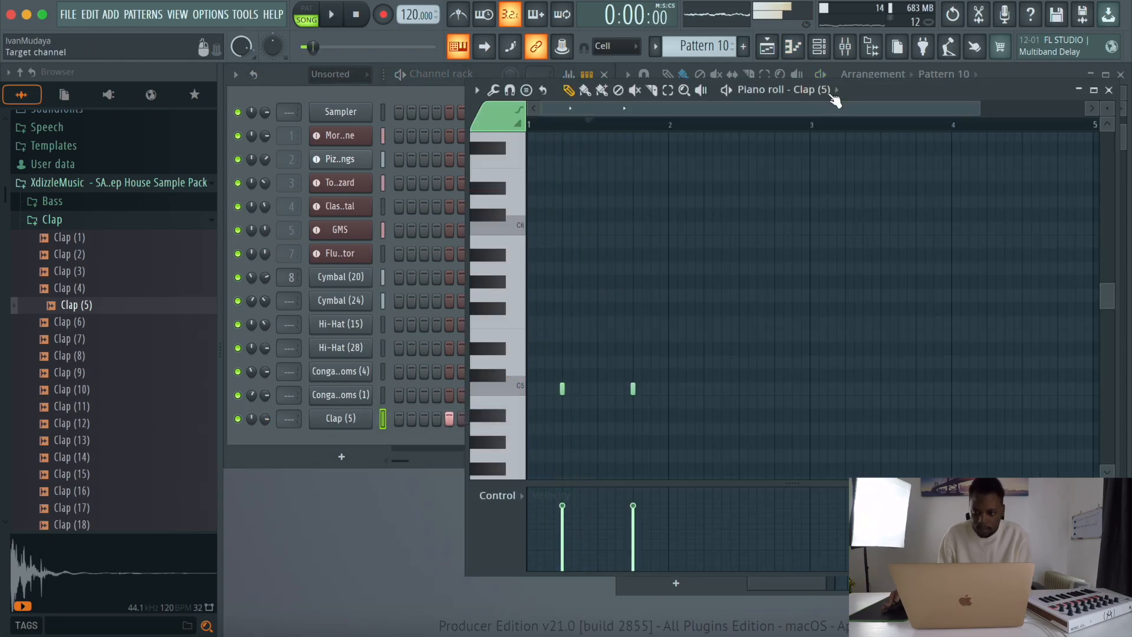
{"action": "double_click", "coordinate": [889, 90]}
{"action": "left_click_drag", "start_coordinate": [937, 91], "coordinate": [540, 115]}
{"action": "key", "text": "ctrl+a"}
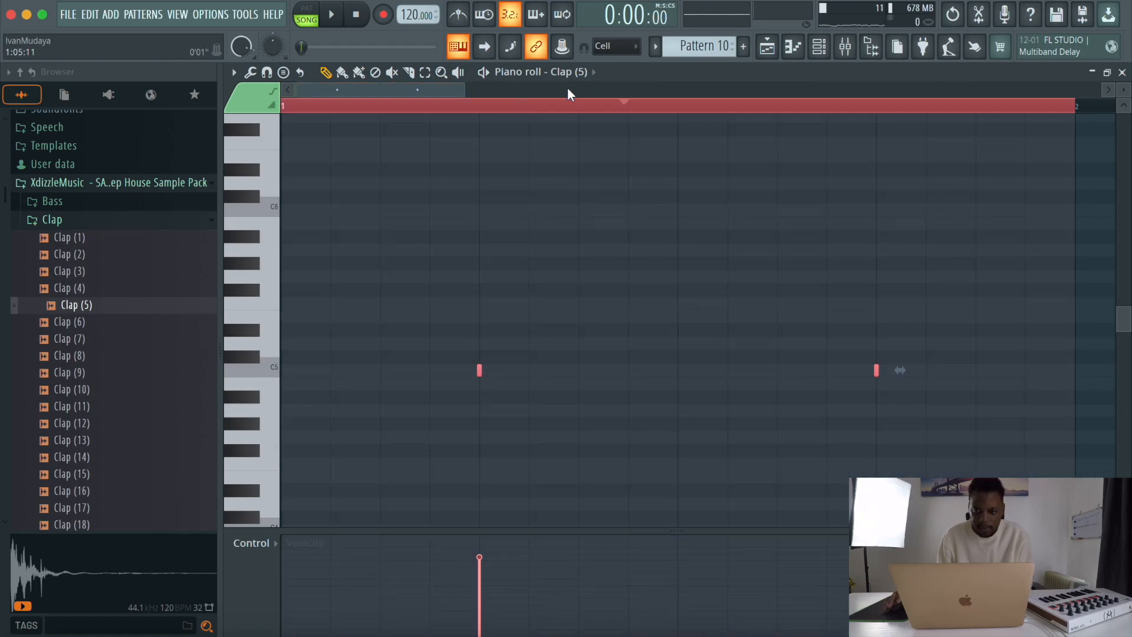
{"action": "left_click", "coordinate": [631, 52]}
{"action": "left_click", "coordinate": [616, 100]}
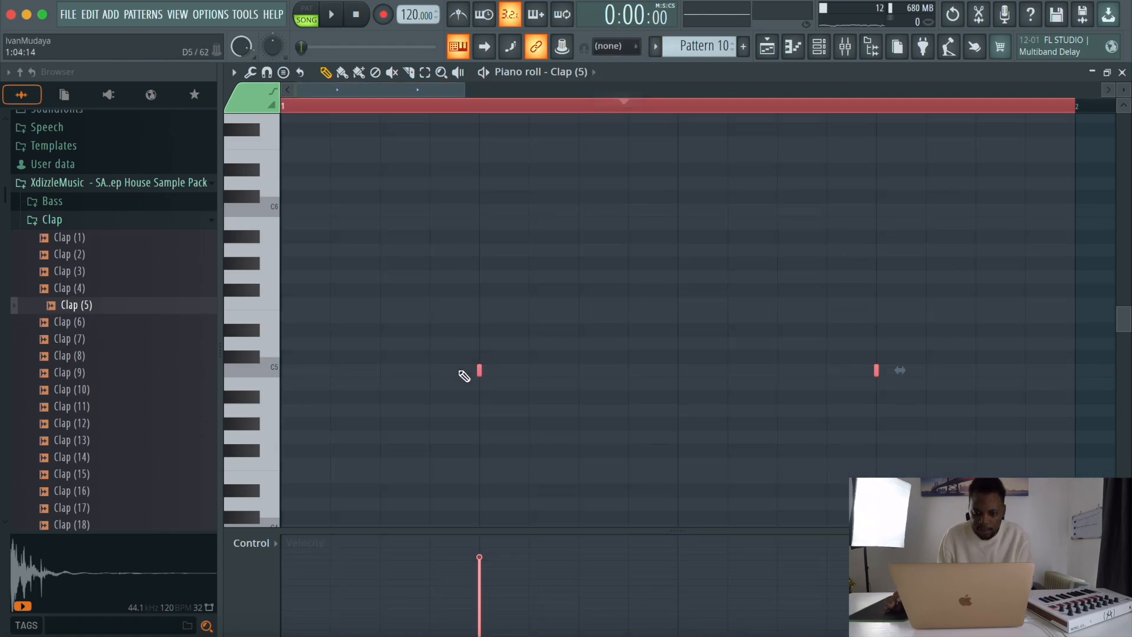
{"action": "key", "text": "space"}
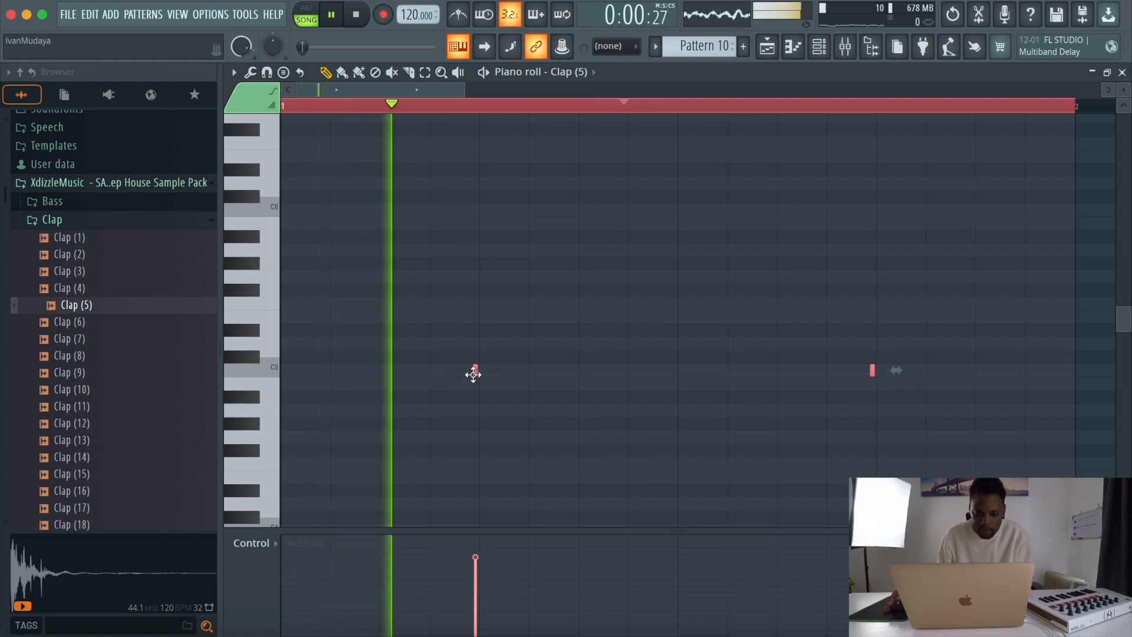
{"action": "left_click_drag", "start_coordinate": [473, 374], "coordinate": [476, 374]}
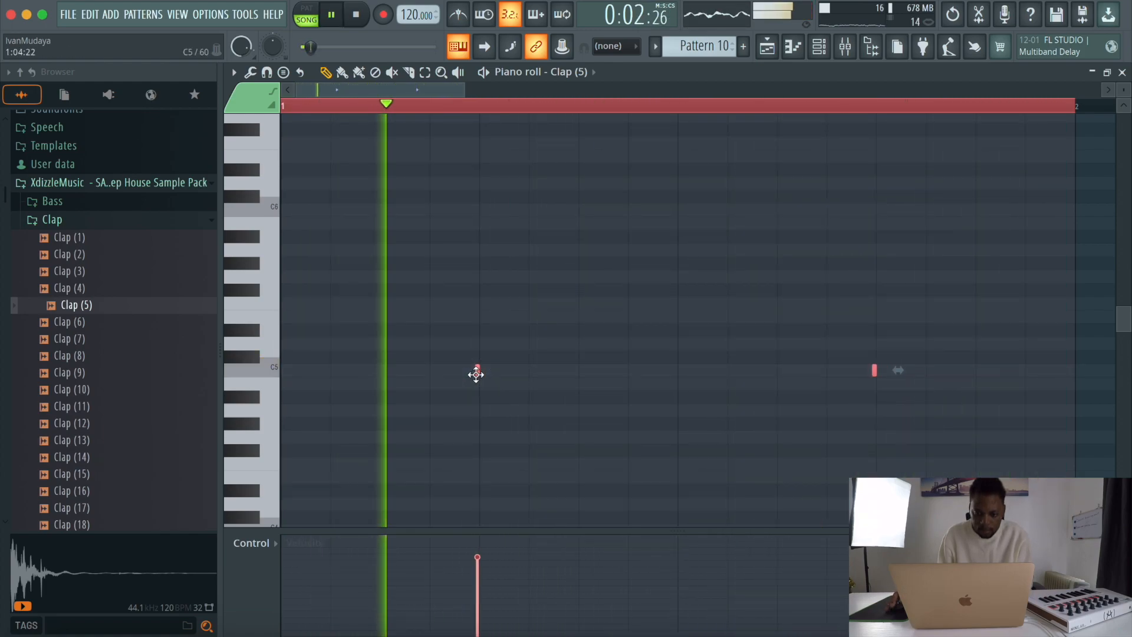
{"action": "scroll", "coordinate": [472, 110], "scroll_direction": "down", "scroll_amount": 3}
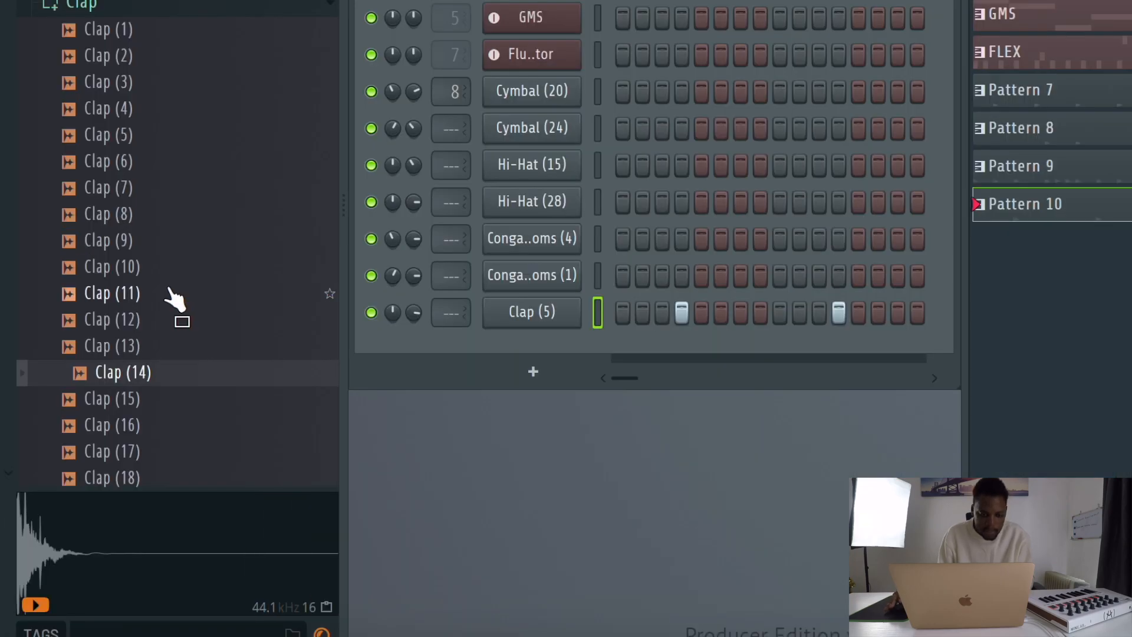
Add Clap (14) and Clap (19) from the sample pack as new channels with hits on step 5.
{"action": "scroll", "coordinate": [113, 411], "scroll_direction": "down", "scroll_amount": 4}
{"action": "left_click_drag", "start_coordinate": [145, 74], "coordinate": [669, 370]}
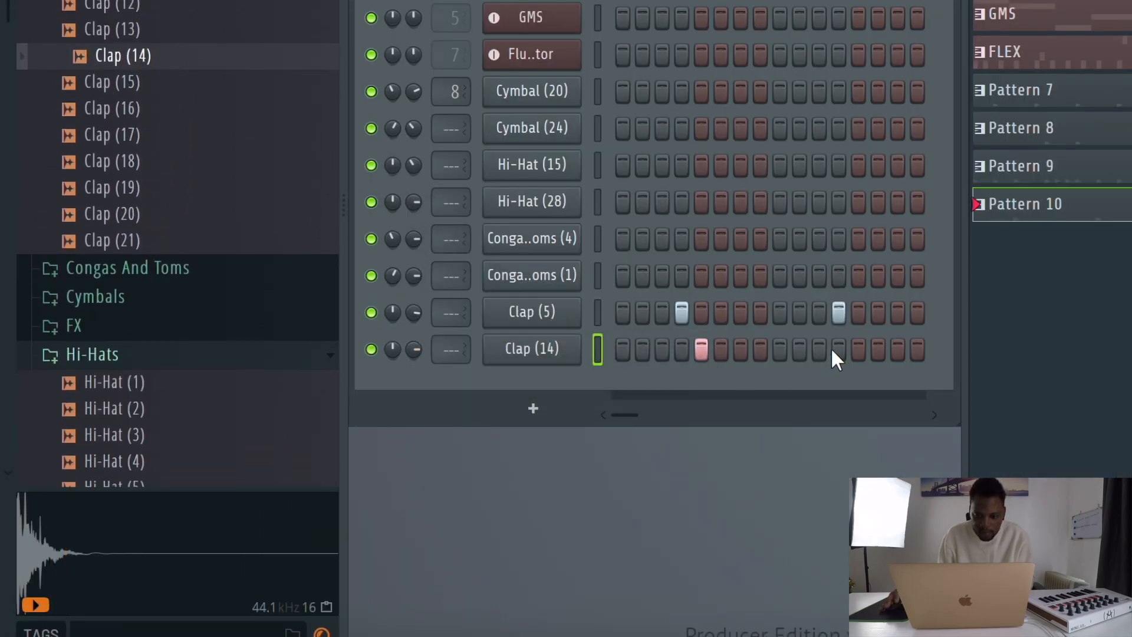
{"action": "left_click_drag", "start_coordinate": [171, 186], "coordinate": [567, 386]}
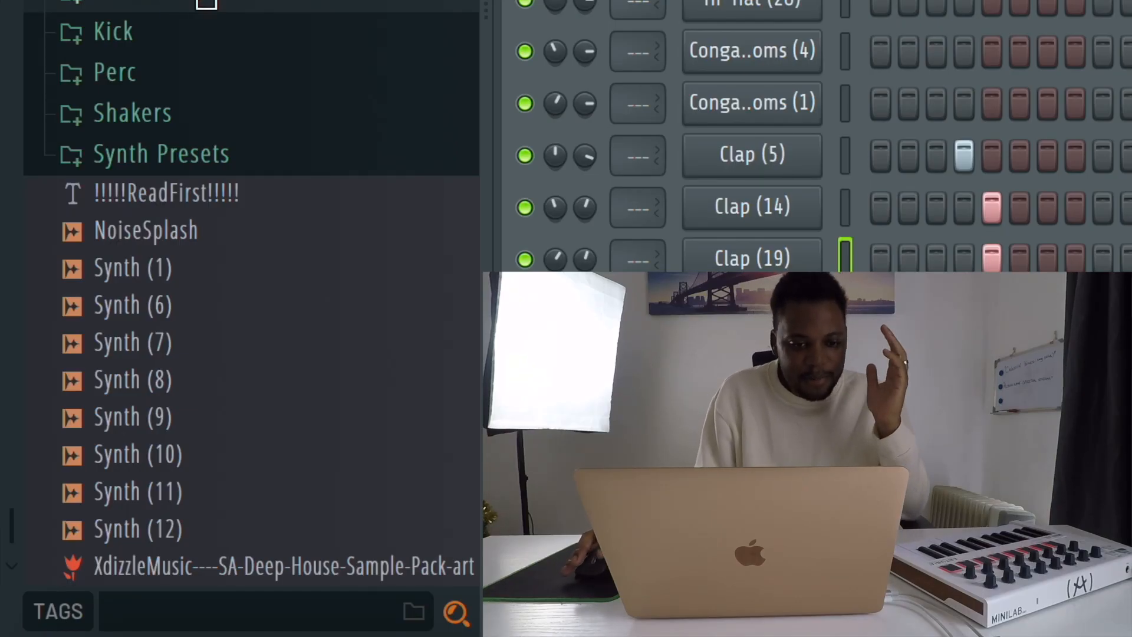
Audition samples in the pack's Kick folder and add Kick (4) as a channel with hits on steps 1, 5, 9 and 13.
{"action": "scroll", "coordinate": [202, 30], "scroll_direction": "up", "scroll_amount": 5}
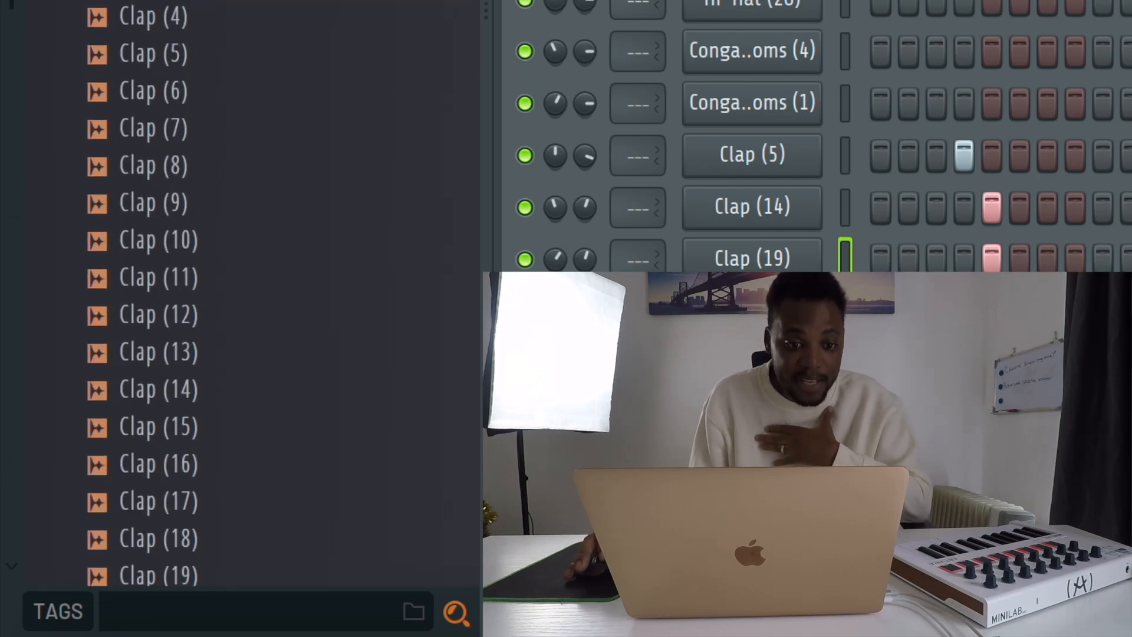
{"action": "left_click", "coordinate": [147, 2]}
{"action": "left_click", "coordinate": [145, 70]}
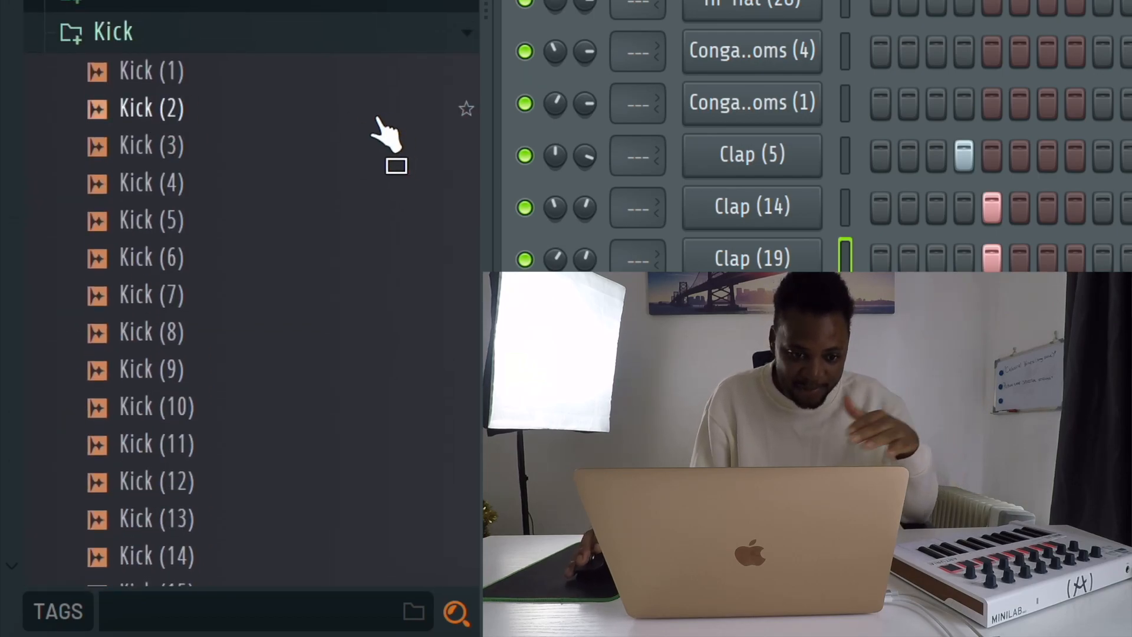
{"action": "left_click", "coordinate": [219, 222]}
{"action": "left_click", "coordinate": [222, 184]}
{"action": "left_click", "coordinate": [222, 158]}
{"action": "left_click", "coordinate": [218, 186]}
{"action": "left_click", "coordinate": [217, 147]}
{"action": "left_click", "coordinate": [213, 124]}
{"action": "left_click", "coordinate": [203, 176]}
{"action": "left_click", "coordinate": [206, 156]}
{"action": "left_click", "coordinate": [206, 194]}
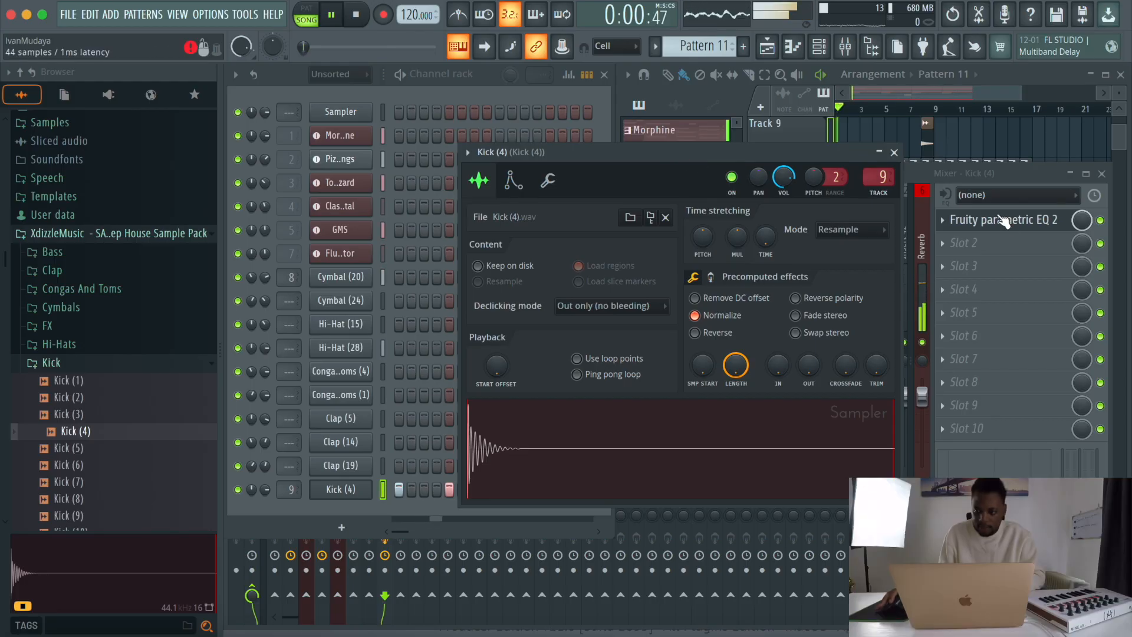
Cut band 3 of Kick (4)'s Fruity parametric EQ 2 by about 3 dB near 297 Hz while checking it in playback.
{"action": "left_click", "coordinate": [1003, 220]}
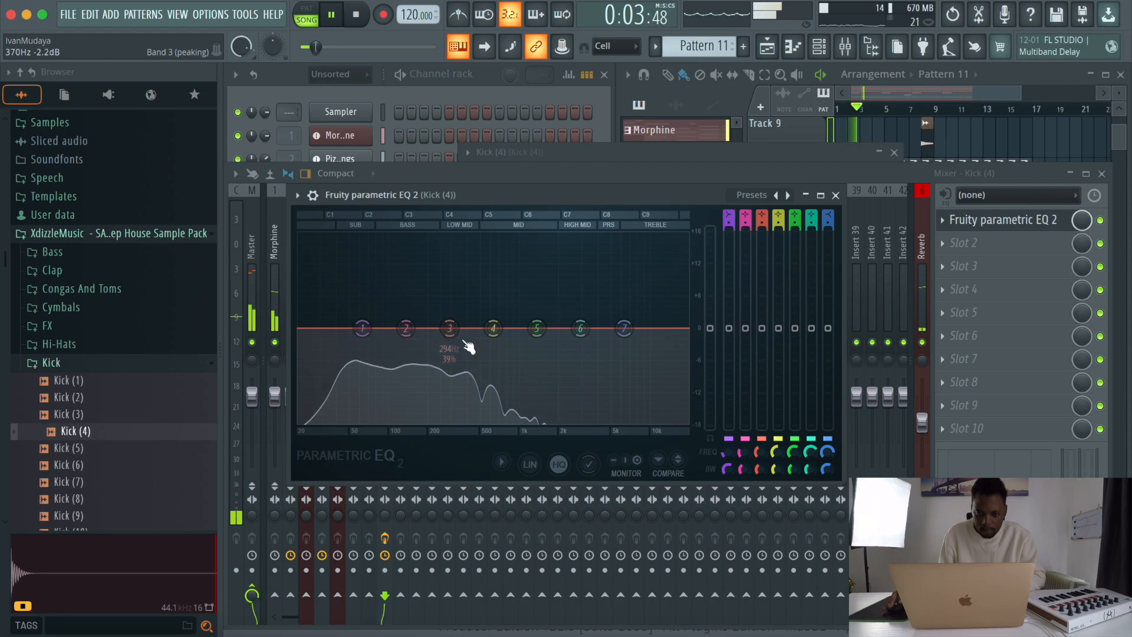
{"action": "key", "text": "space"}
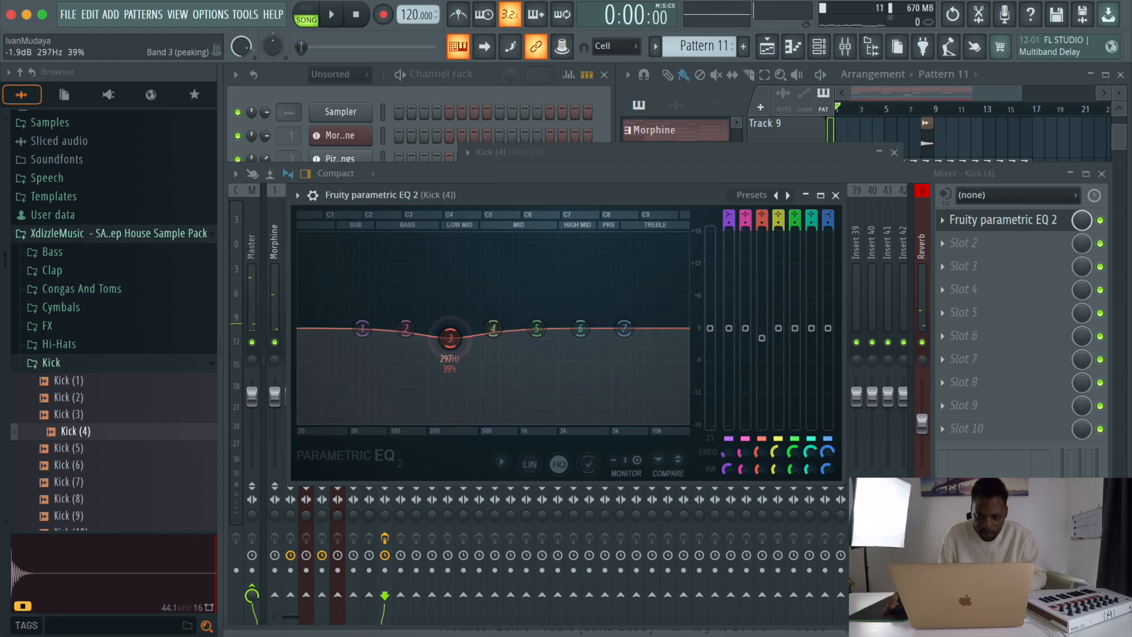
{"action": "key", "text": "space"}
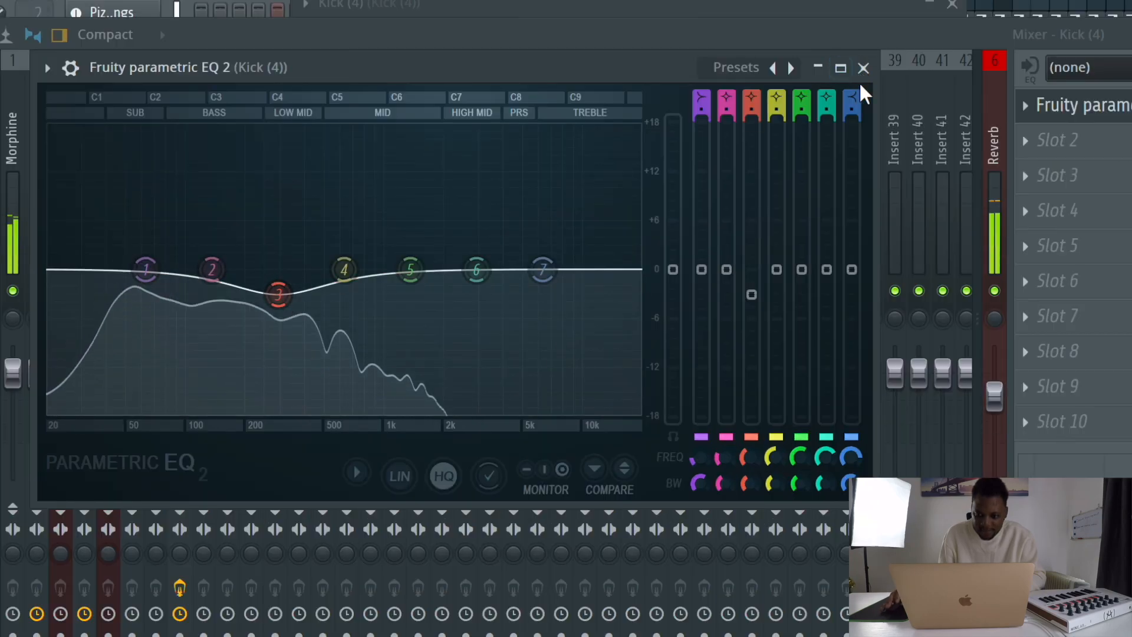
{"action": "left_click", "coordinate": [863, 68]}
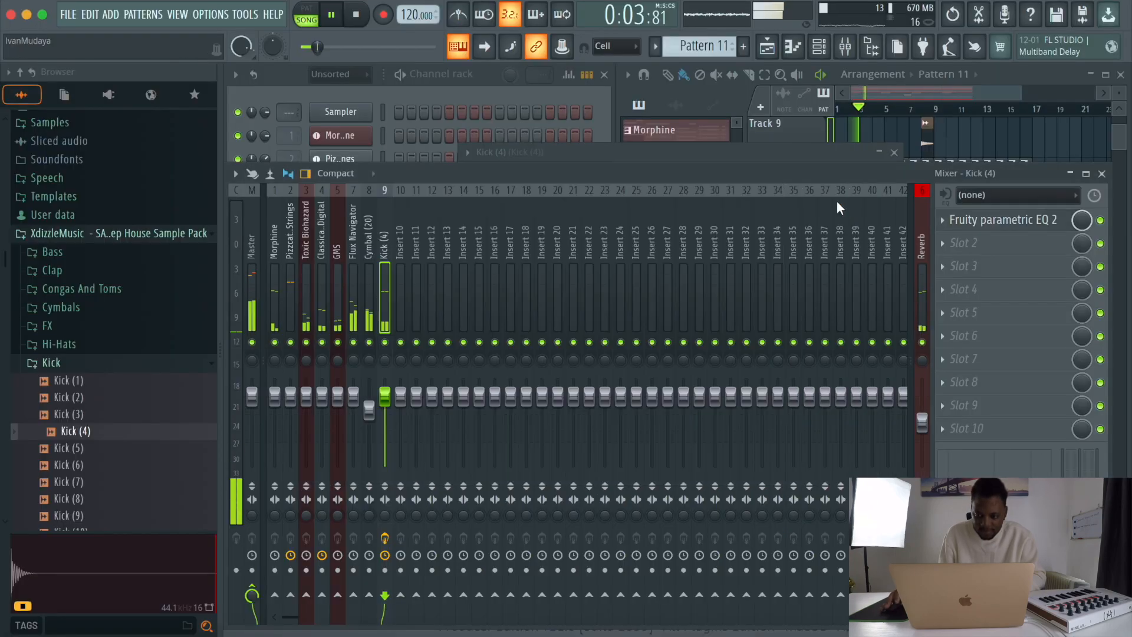
{"action": "key", "text": "space"}
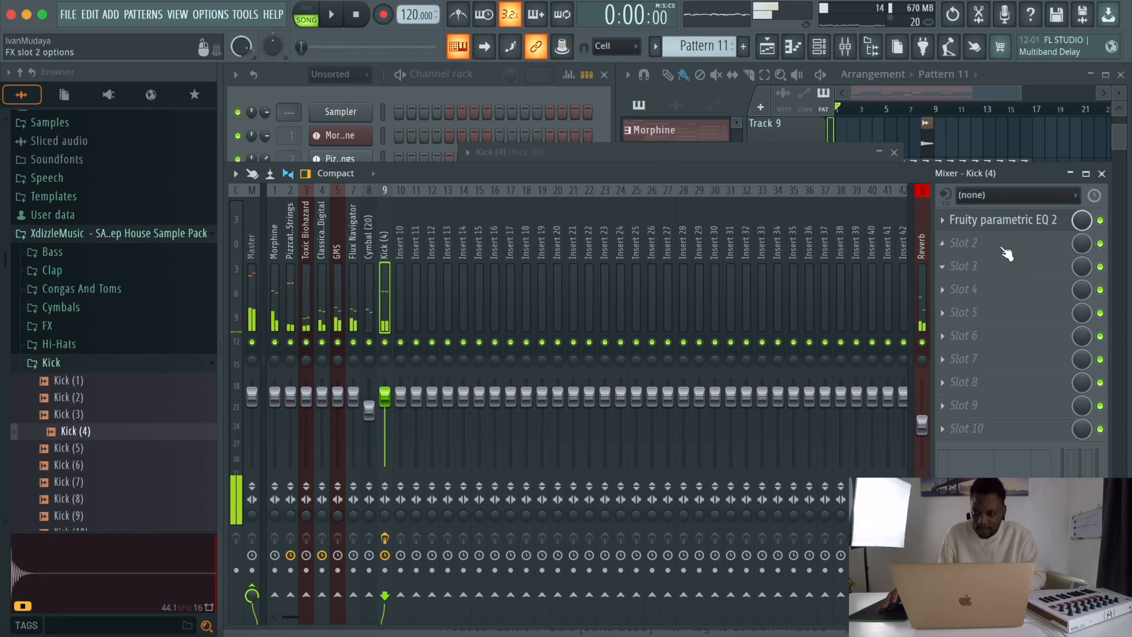
Load Fruity Fast Dist into effect slot 2 of the Kick (4) mixer track and move its window aside.
{"action": "left_click", "coordinate": [962, 243]}
{"action": "mouse_move", "coordinate": [961, 262]}
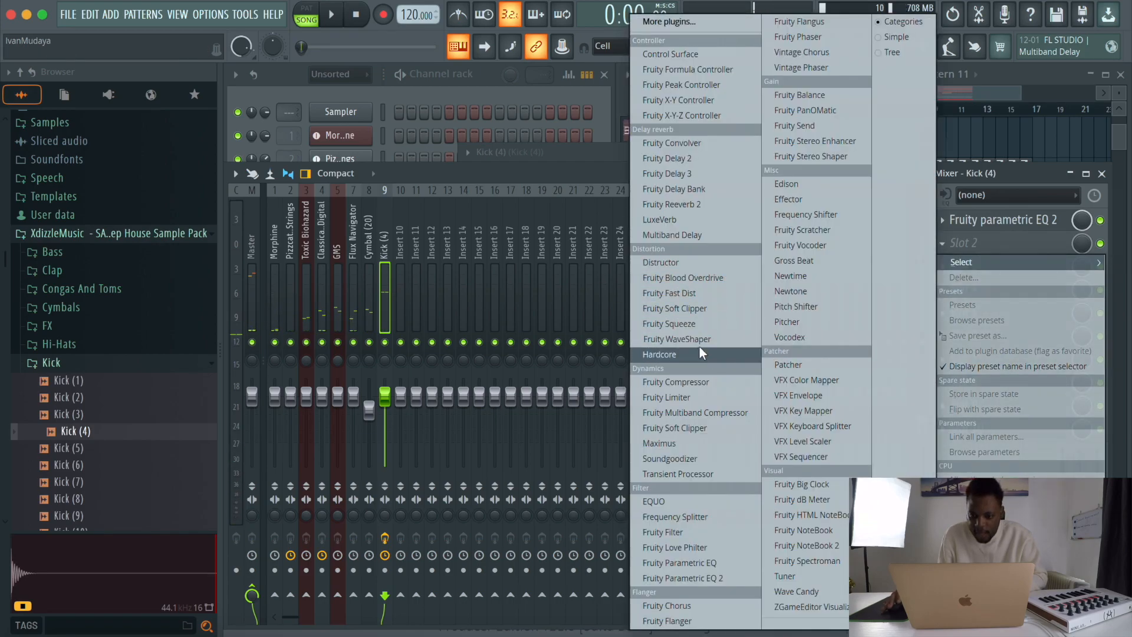
{"action": "left_click", "coordinate": [699, 295]}
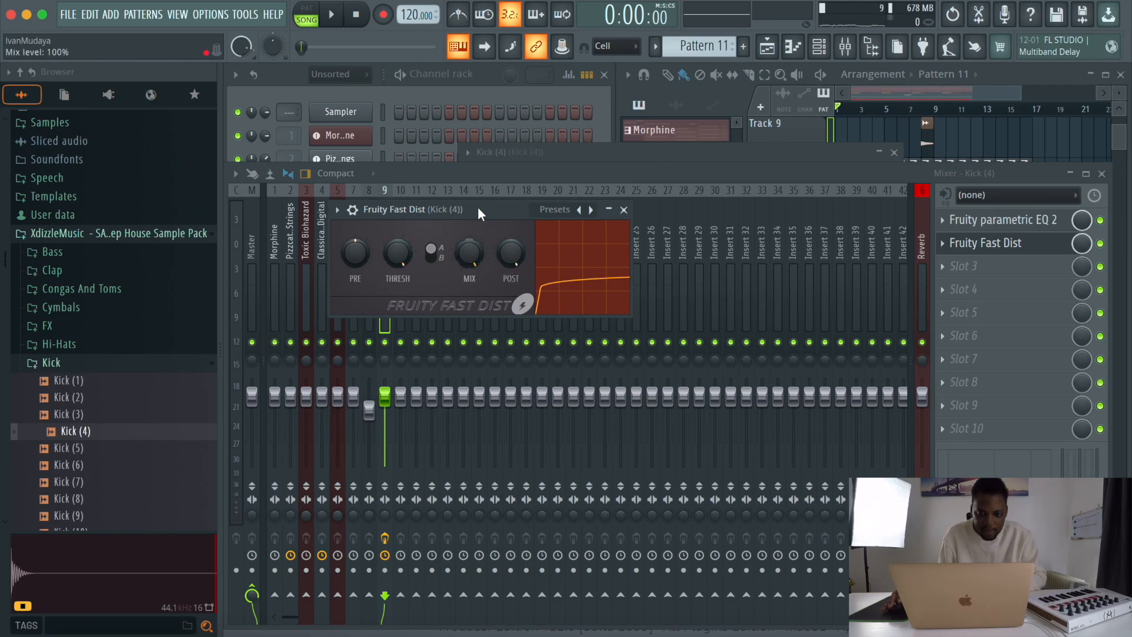
{"action": "left_click_drag", "start_coordinate": [478, 208], "coordinate": [602, 312]}
Solo the Kick (4) channel and start playback.
{"action": "left_click", "coordinate": [487, 91]}
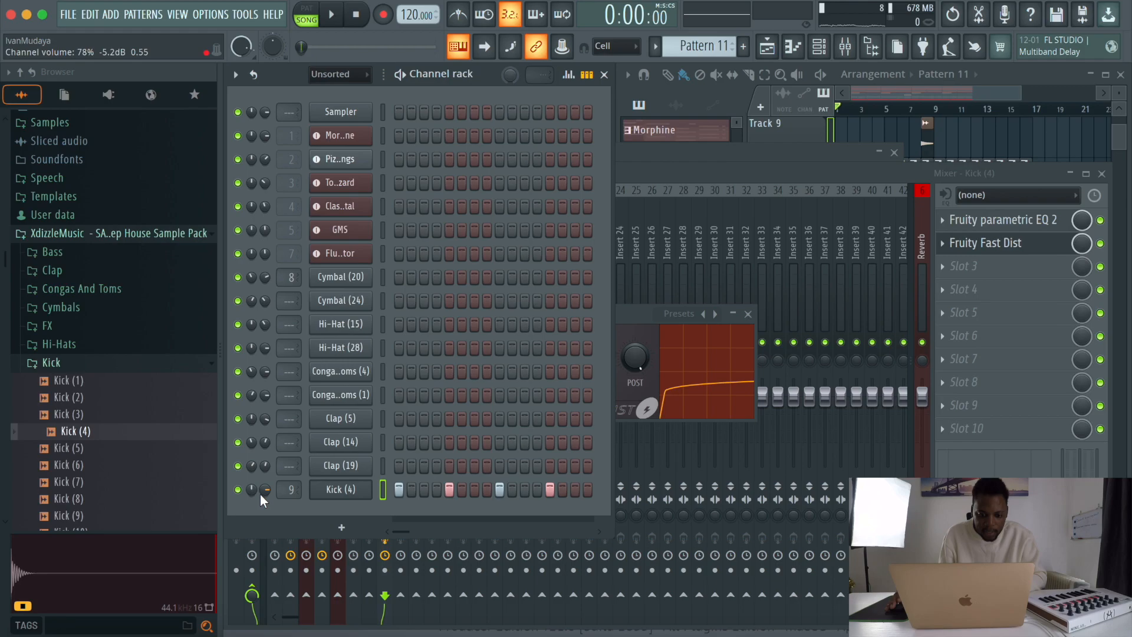
{"action": "right_click", "coordinate": [238, 490]}
{"action": "left_click", "coordinate": [273, 366]}
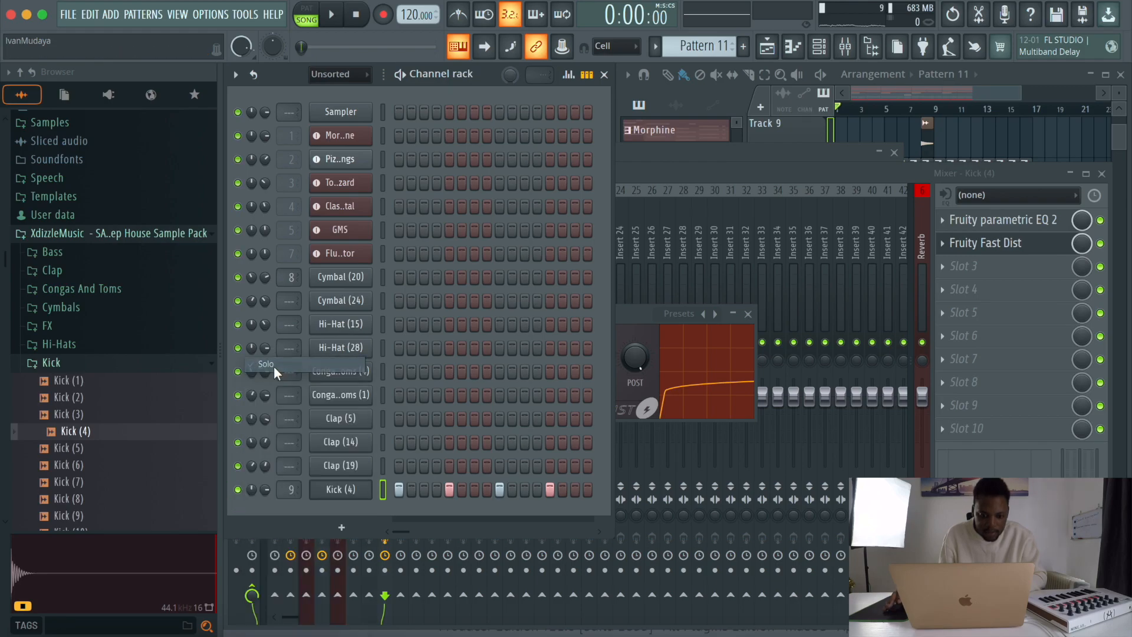
{"action": "key", "text": "space"}
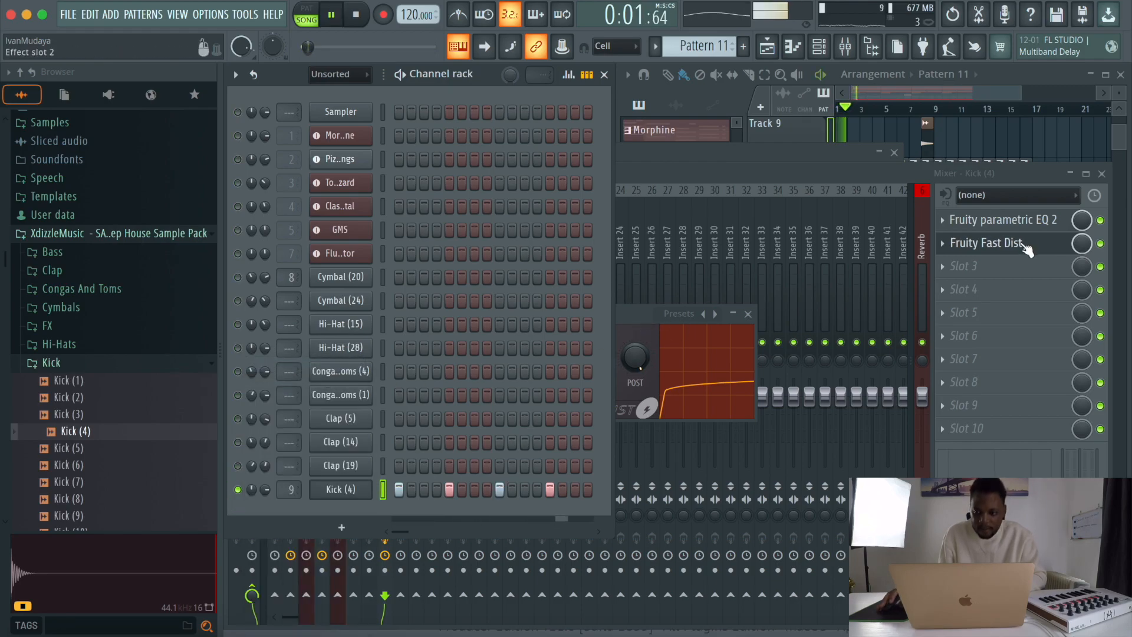
Bypass Fruity Fast Dist on Kick (4) to compare the sound, re-enable it and soften its distortion curve.
{"action": "left_click", "coordinate": [1100, 244]}
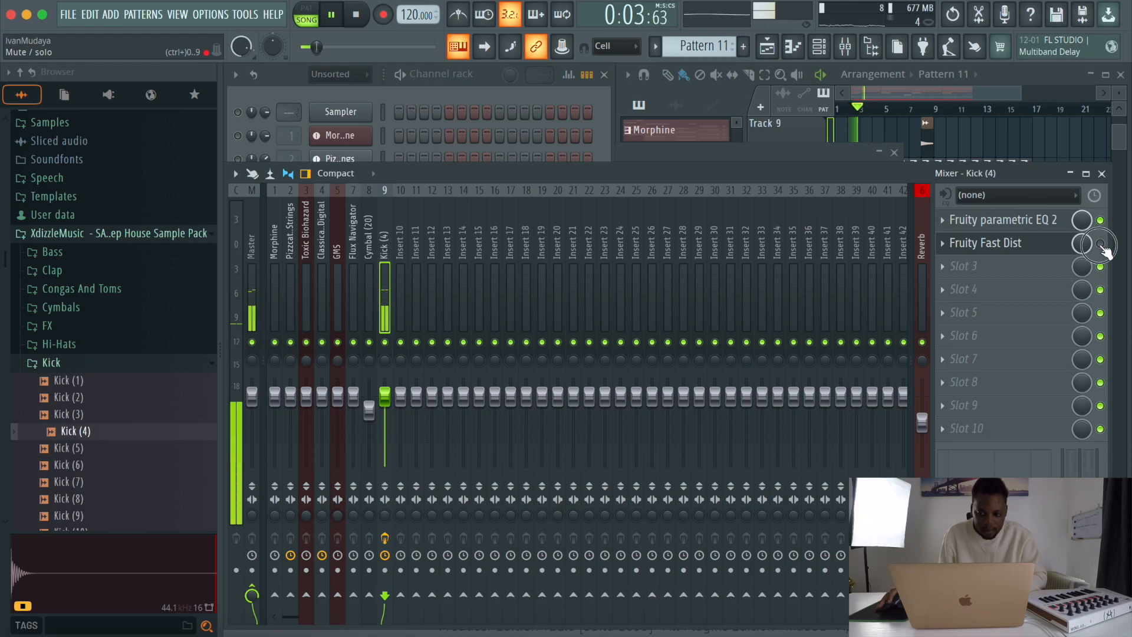
{"action": "left_click", "coordinate": [1014, 245]}
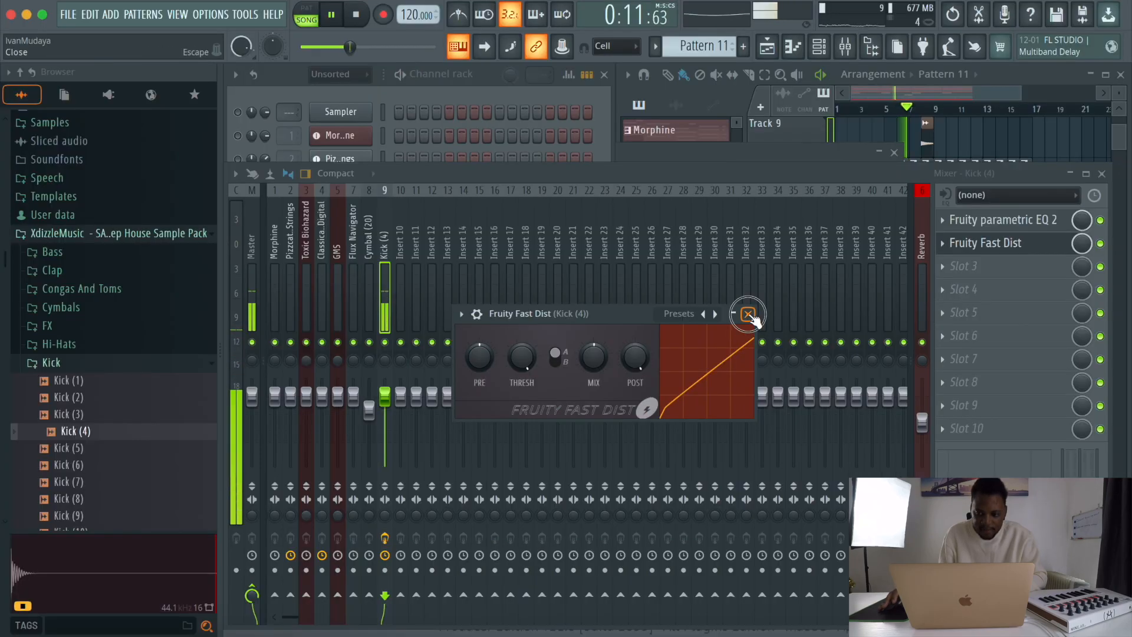
{"action": "left_click", "coordinate": [748, 314]}
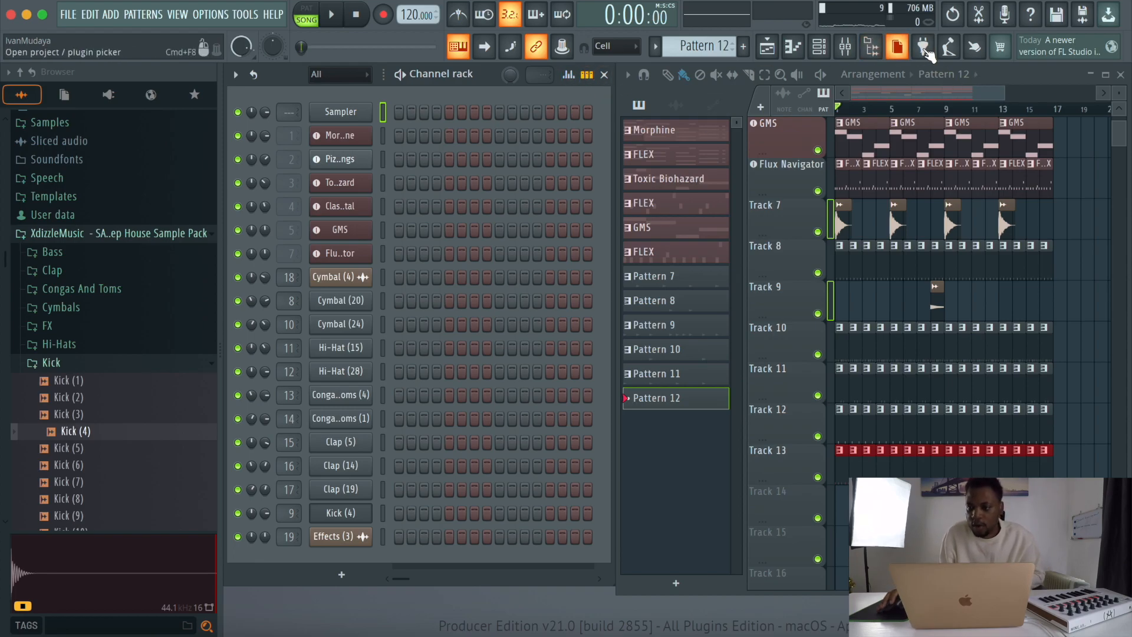
Add a second GMS synth to the project and load the Anger TE program from its Basses bank.
{"action": "key", "text": "alt+p"}
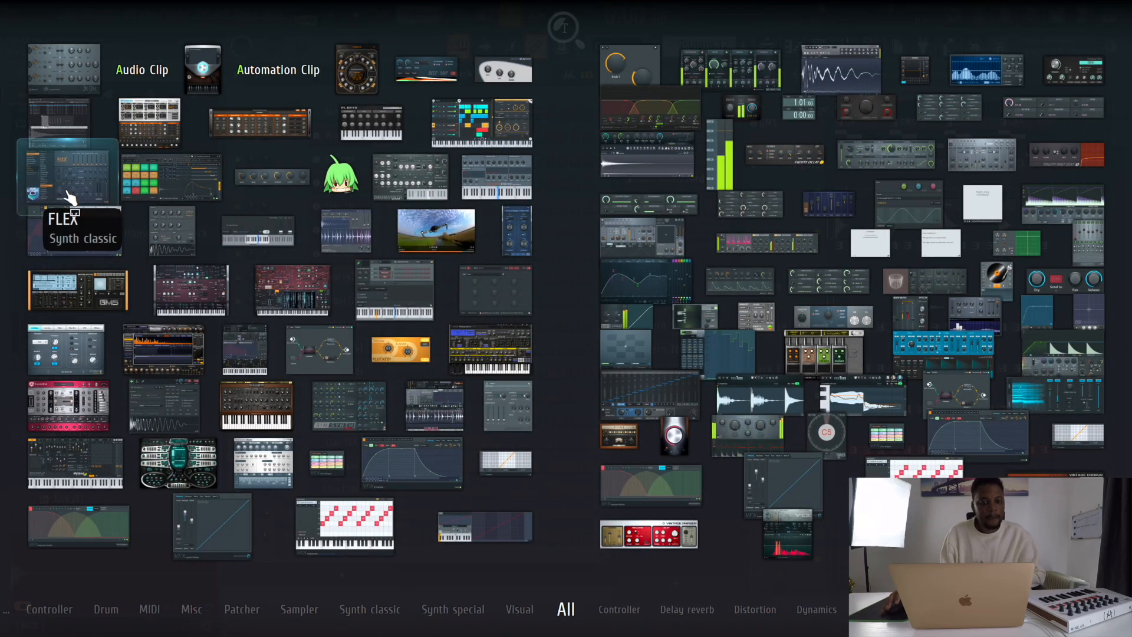
{"action": "left_click_drag", "start_coordinate": [77, 292], "coordinate": [790, 537]}
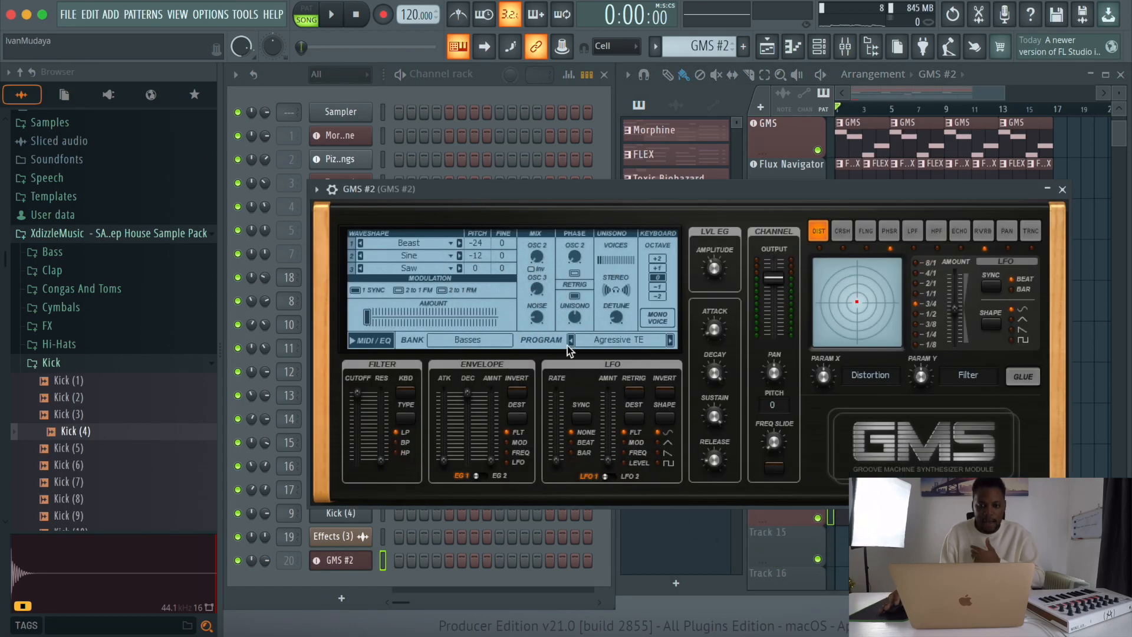
{"action": "left_click", "coordinate": [631, 342]}
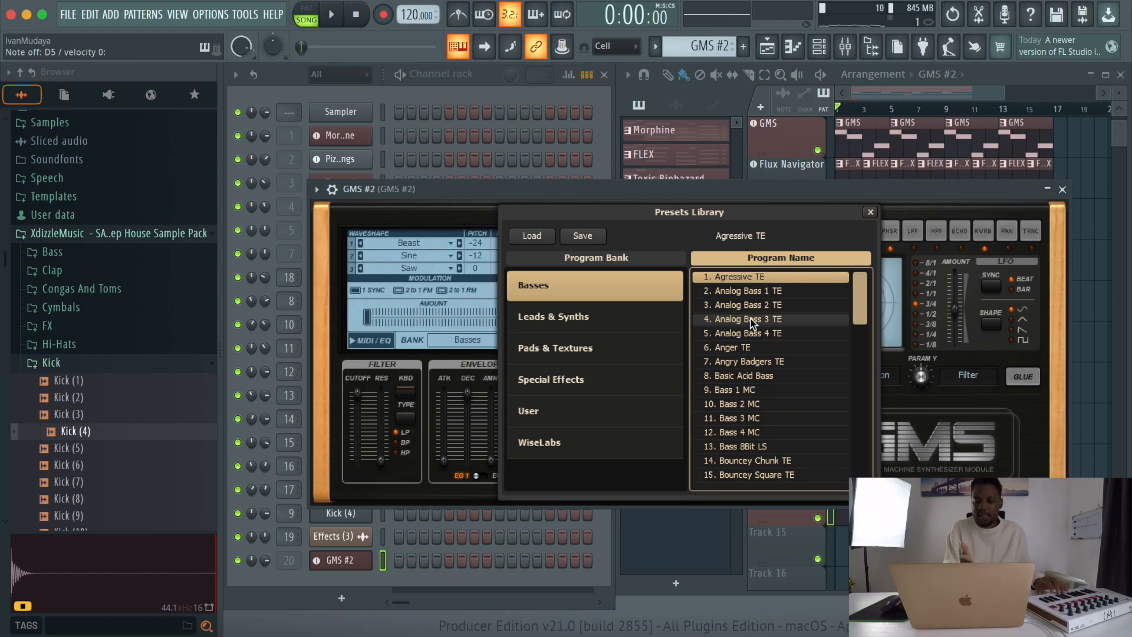
{"action": "left_click", "coordinate": [765, 350]}
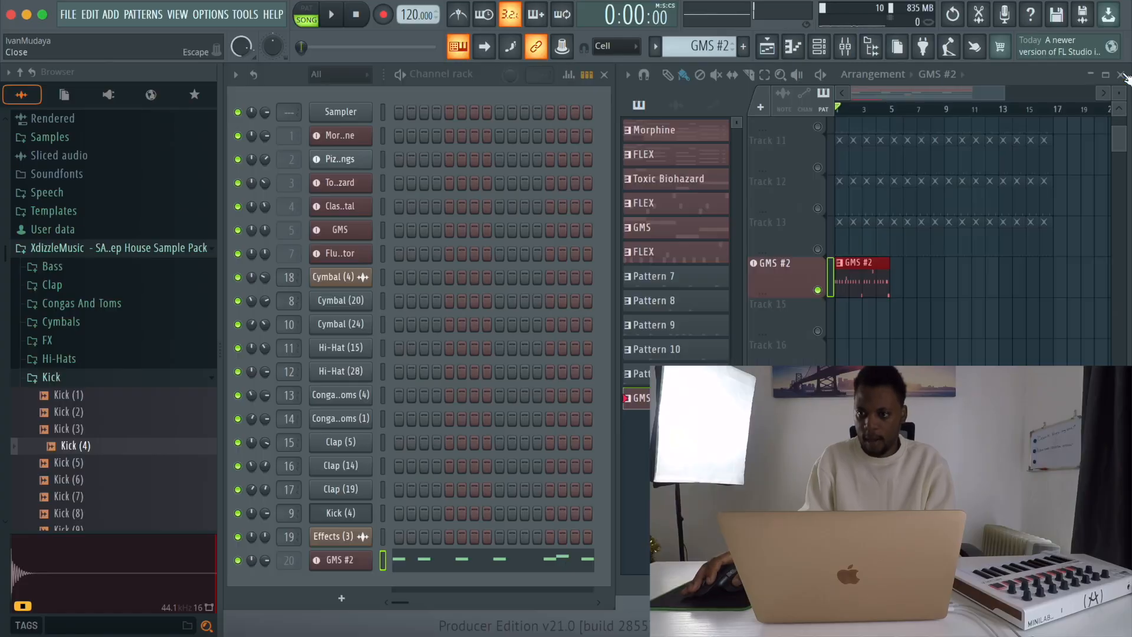
Fill the GMS #2 playlist track with its pattern up to bar 17 and unmute Track 13 to hear it with the kick.
{"action": "left_click_drag", "start_coordinate": [908, 283], "coordinate": [1014, 282]}
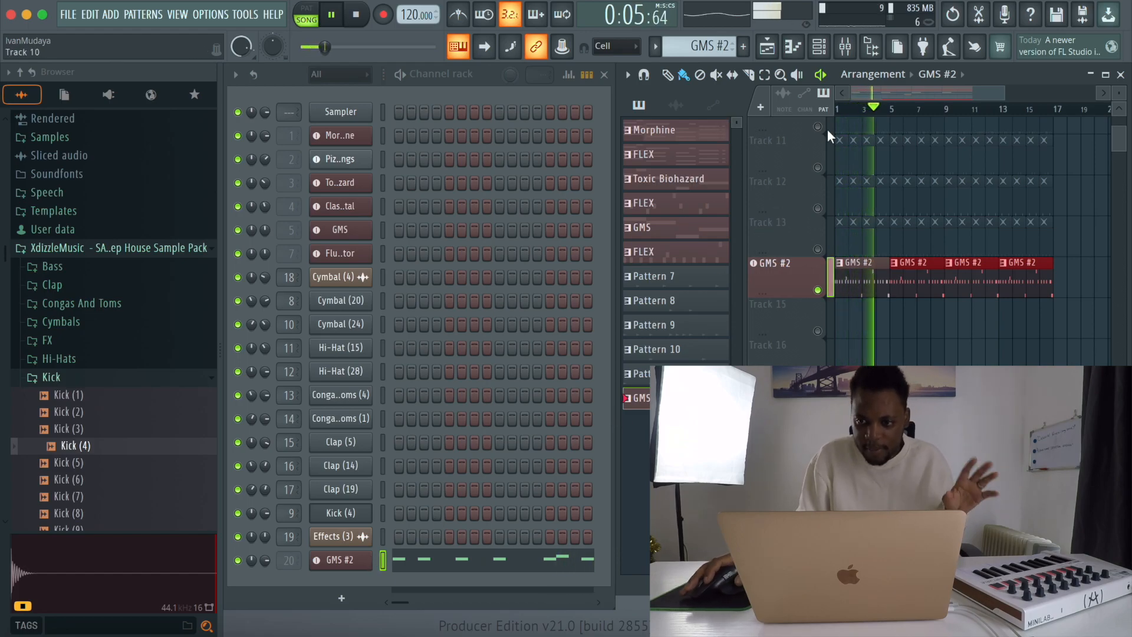
{"action": "left_click", "coordinate": [846, 52]}
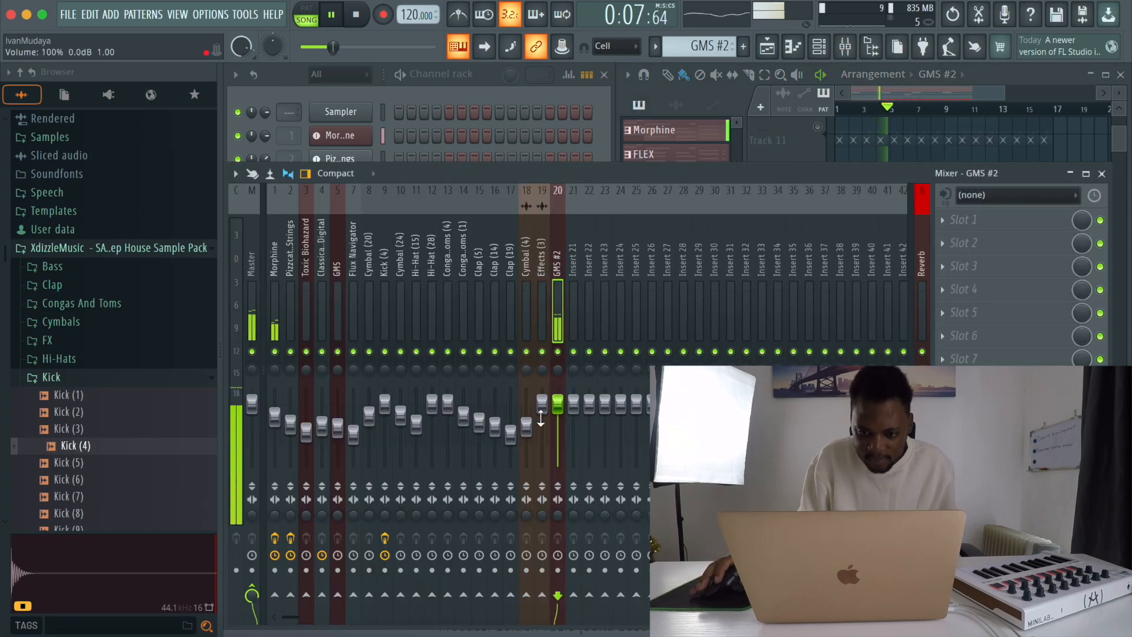
{"action": "left_click", "coordinate": [940, 98]}
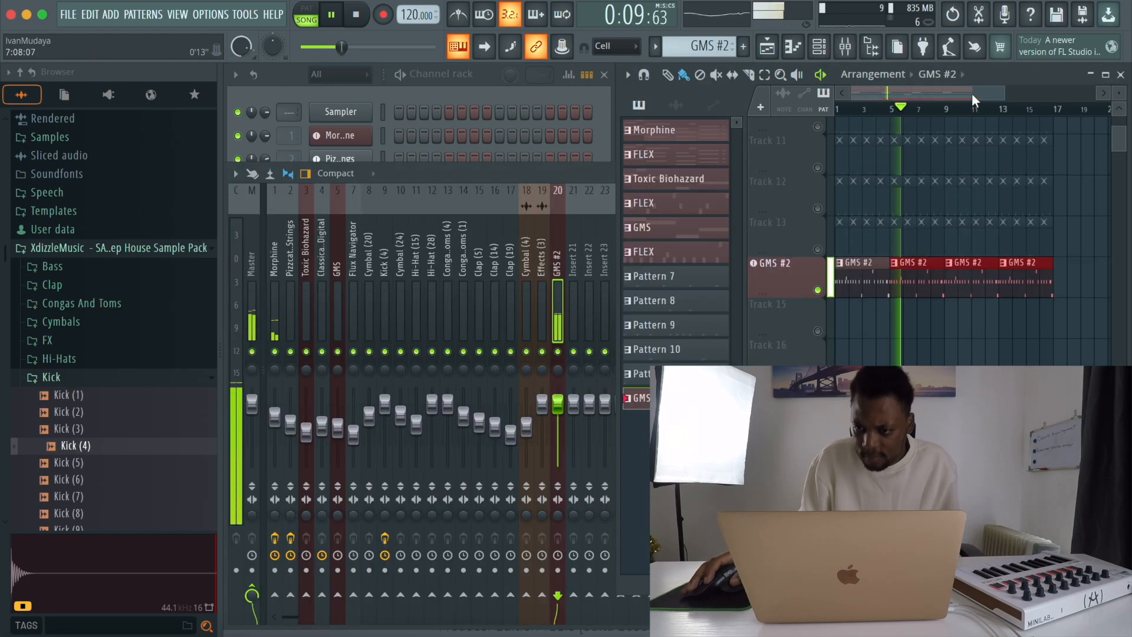
{"action": "left_click", "coordinate": [821, 248]}
{"action": "scroll", "coordinate": [858, 322], "scroll_direction": "up", "scroll_amount": 6}
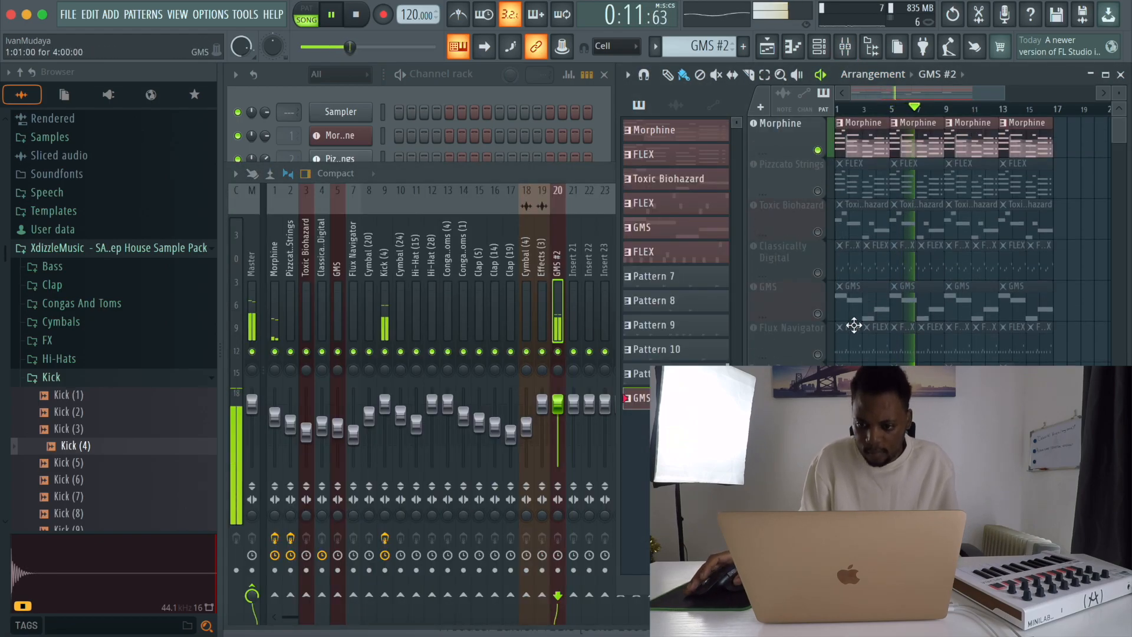
{"action": "scroll", "coordinate": [855, 310], "scroll_direction": "down", "scroll_amount": 4}
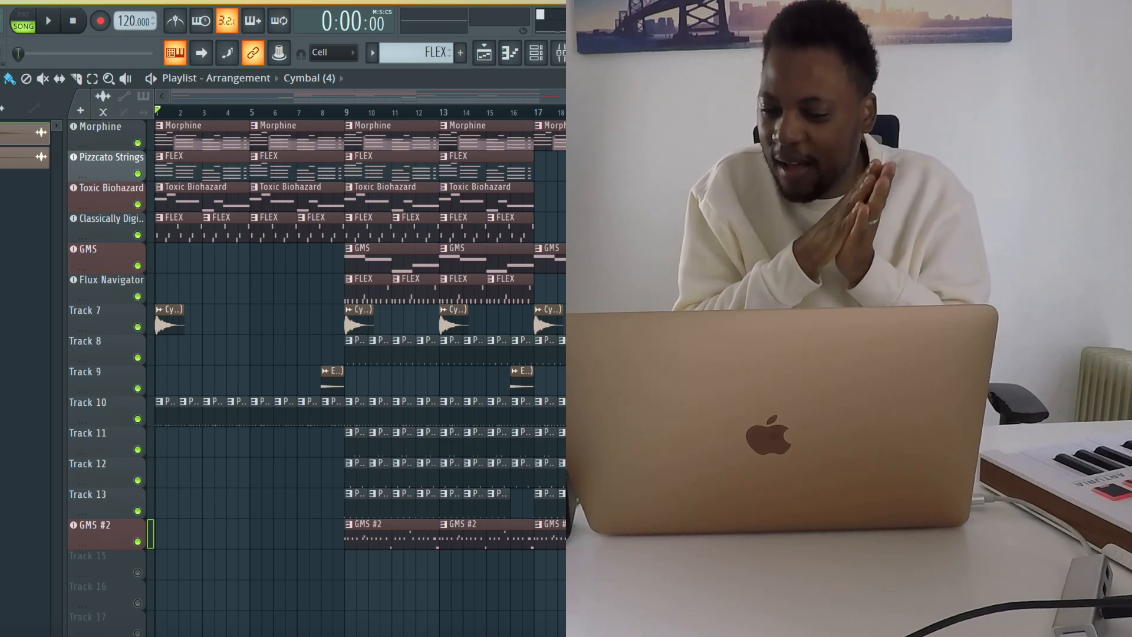
Transpose all GMS #2 bass notes one octave down in the piano roll.
{"action": "double_click", "coordinate": [394, 537]}
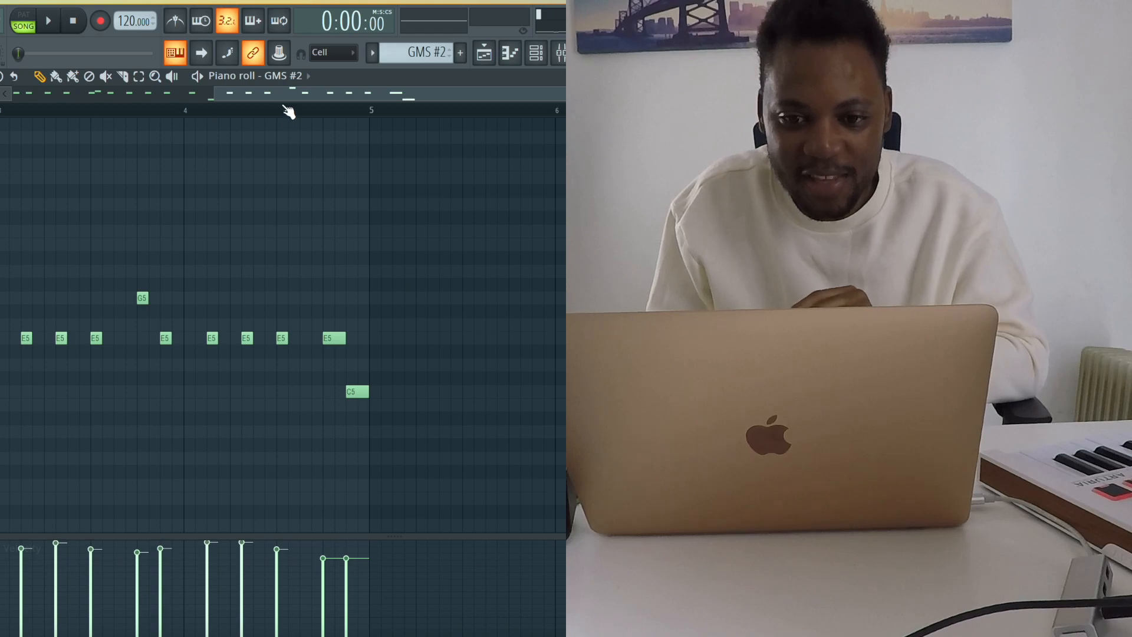
{"action": "left_click_drag", "start_coordinate": [288, 115], "coordinate": [26, 106]}
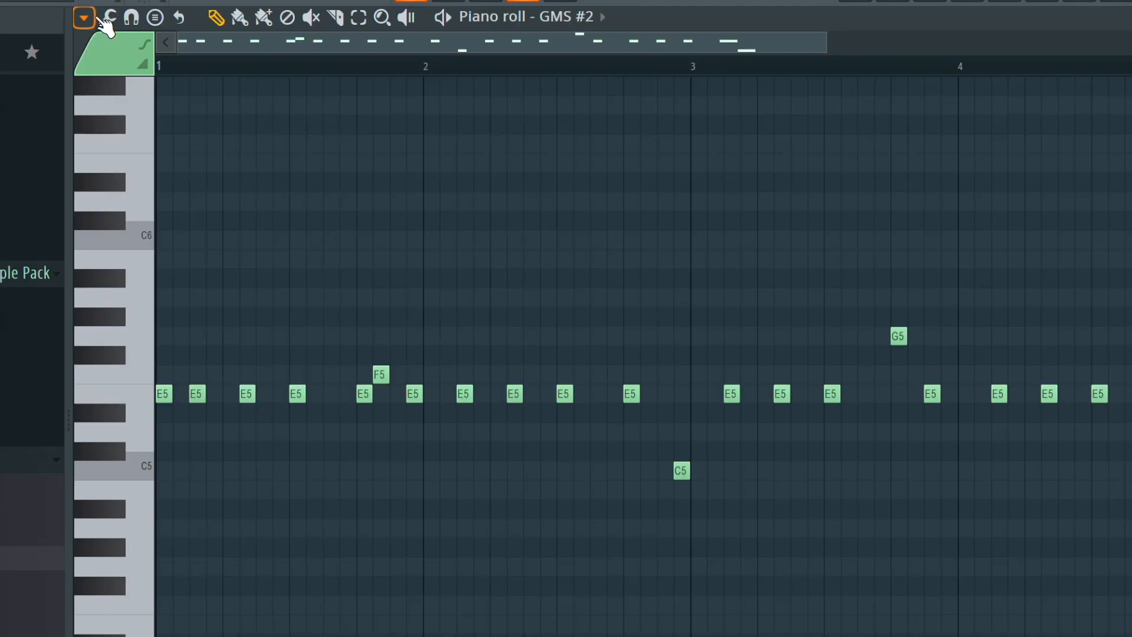
{"action": "left_click", "coordinate": [85, 18]}
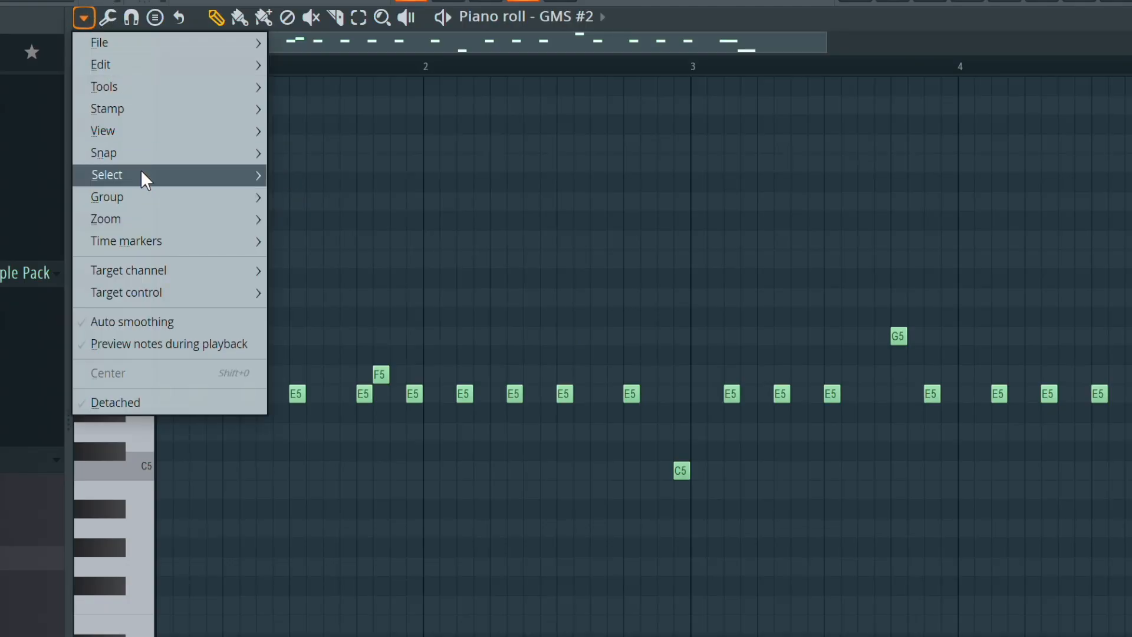
{"action": "mouse_move", "coordinate": [190, 69]}
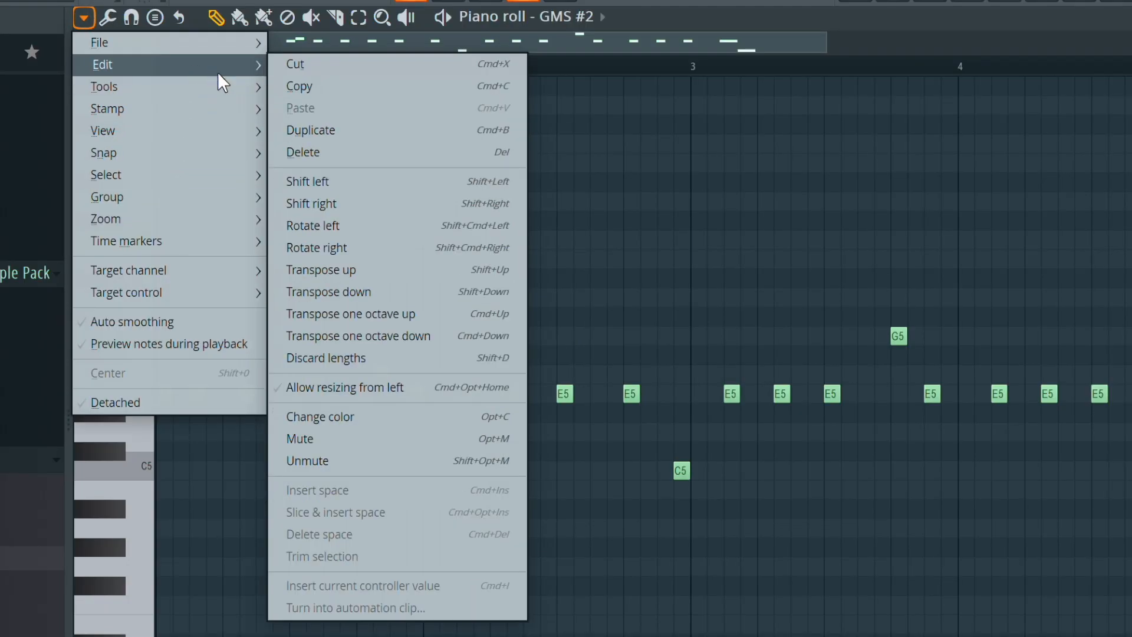
{"action": "left_click", "coordinate": [394, 335]}
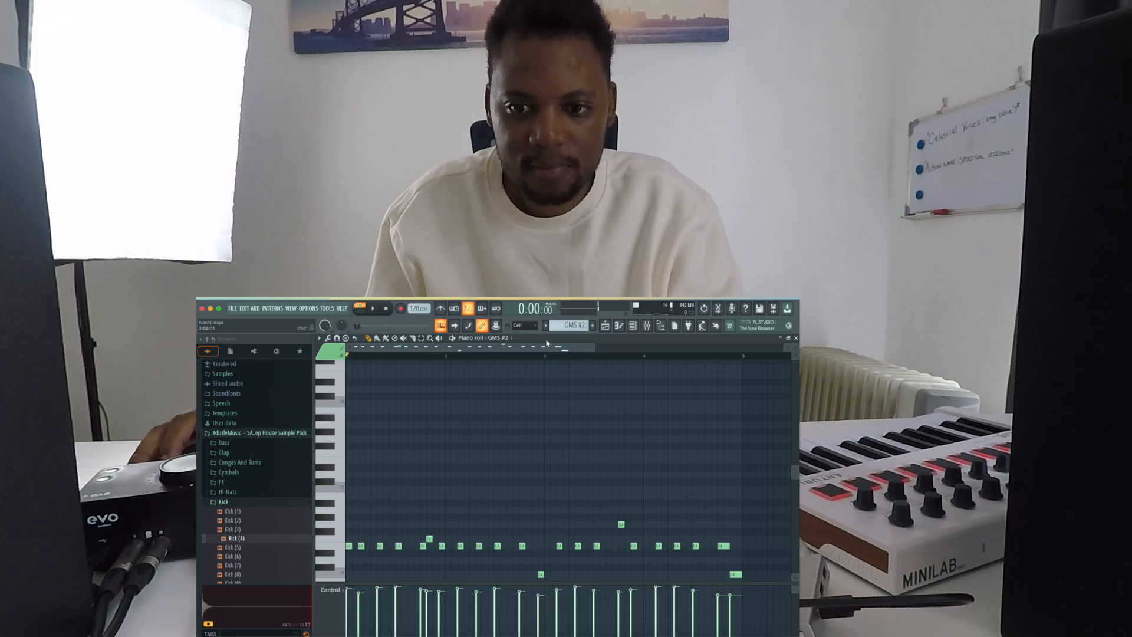
Play back the GMS #2 pattern, close the piano roll and listen to the full arrangement in the playlist.
{"action": "key", "text": "space"}
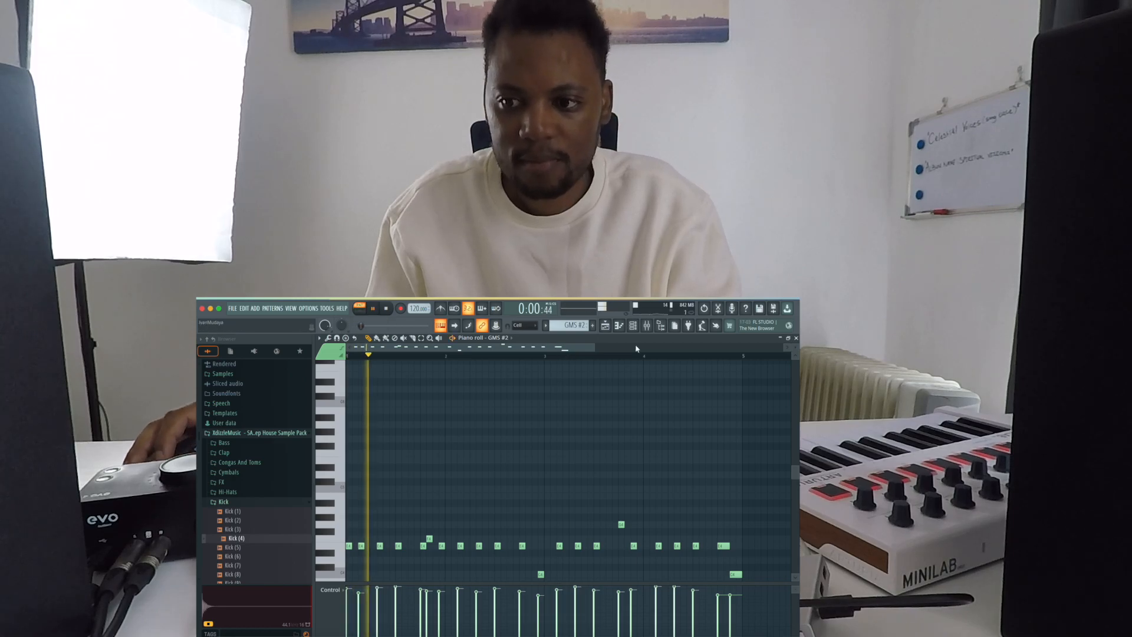
{"action": "left_click", "coordinate": [796, 339]}
{"action": "left_click", "coordinate": [546, 357]}
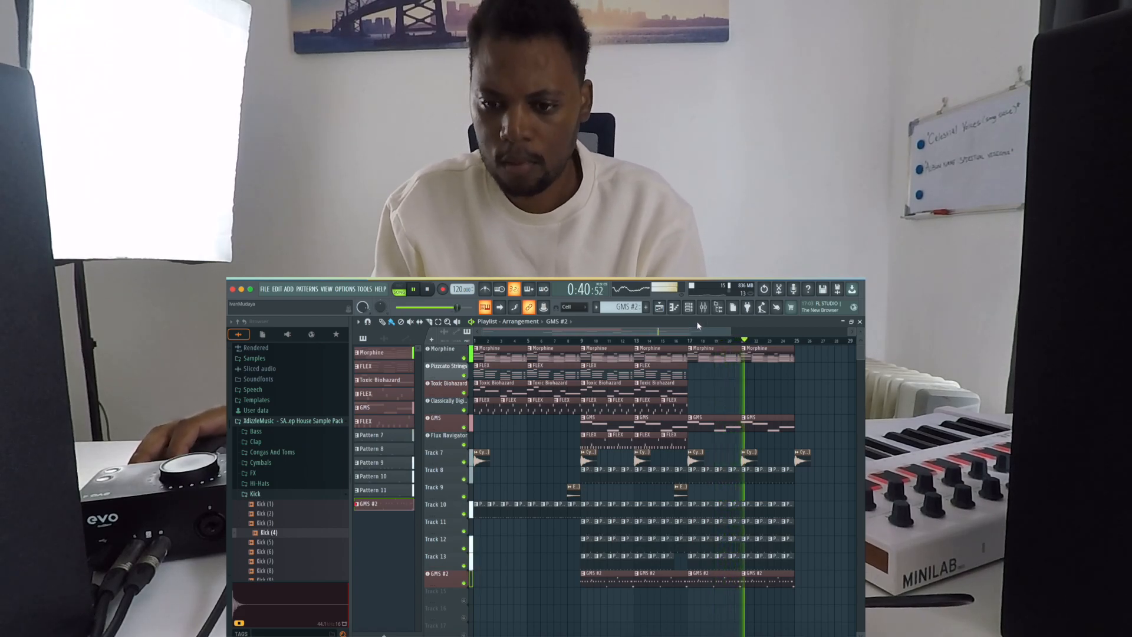
{"action": "key", "text": "space"}
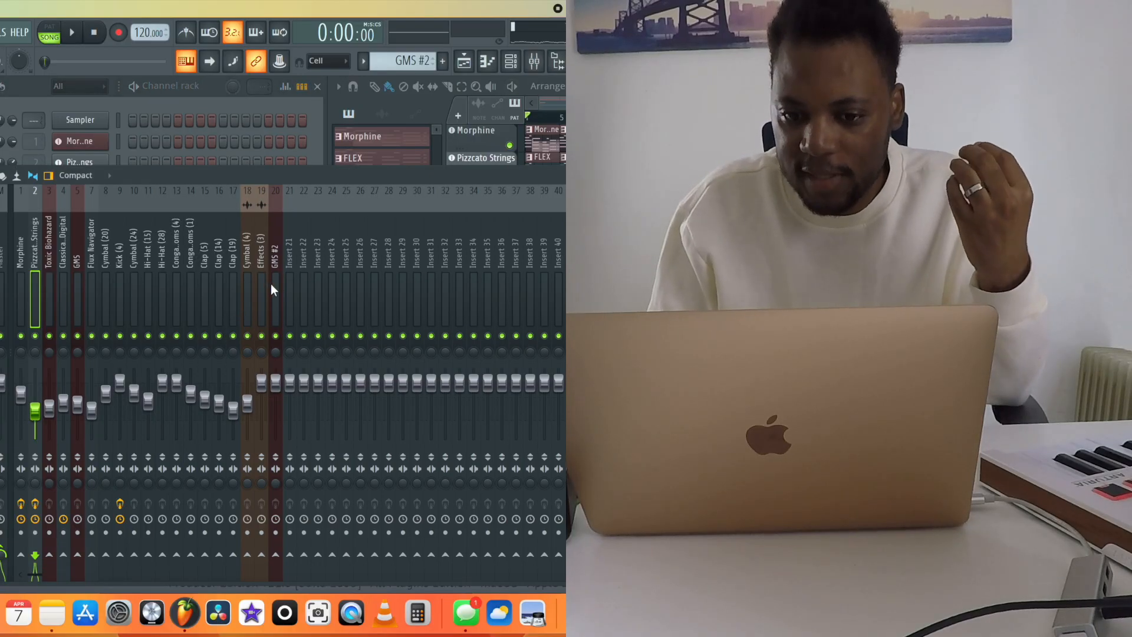
Insert Fruity Parametric EQ 2 on the GMS #2 mixer track, then play the arrangement with all mixer levels in view.
{"action": "left_click", "coordinate": [277, 287]}
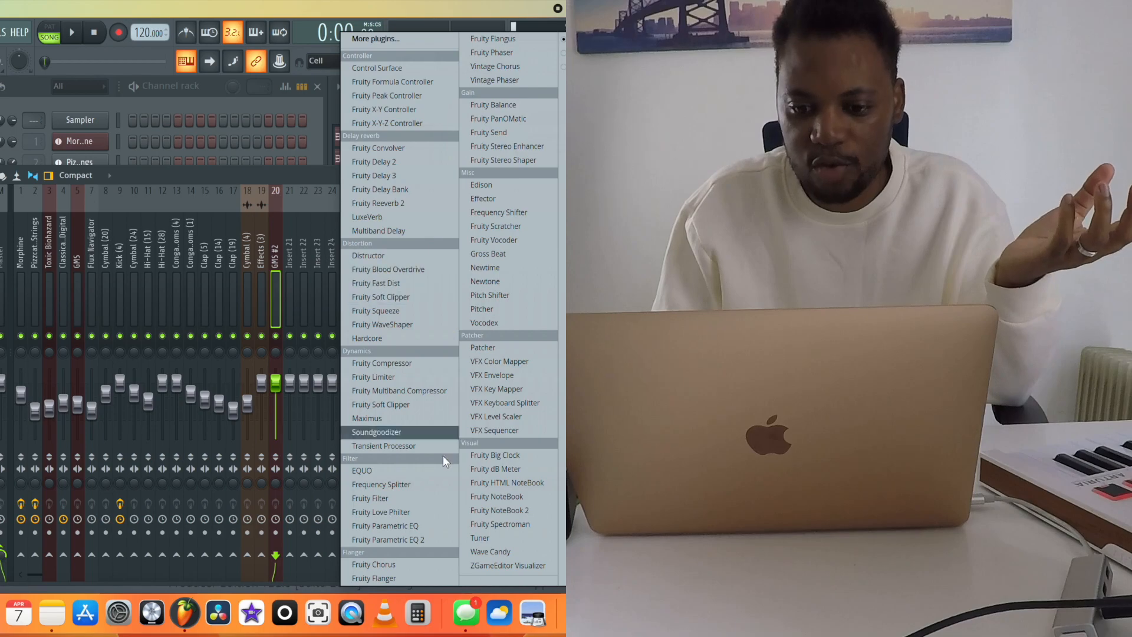
{"action": "left_click", "coordinate": [425, 541]}
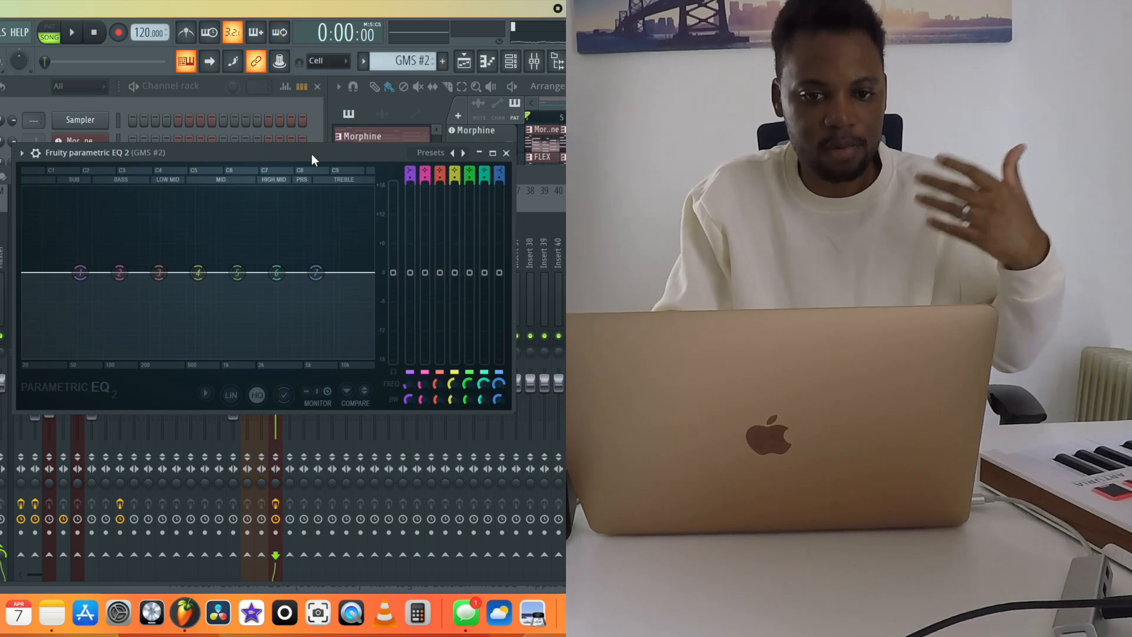
{"action": "key", "text": "space"}
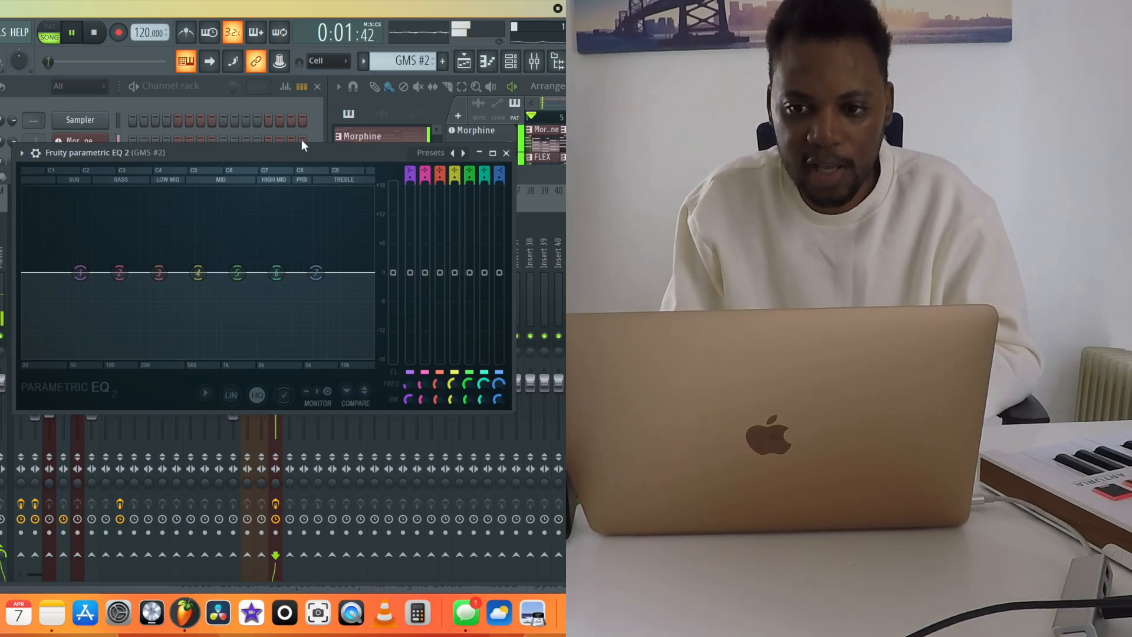
{"action": "left_click", "coordinate": [506, 153]}
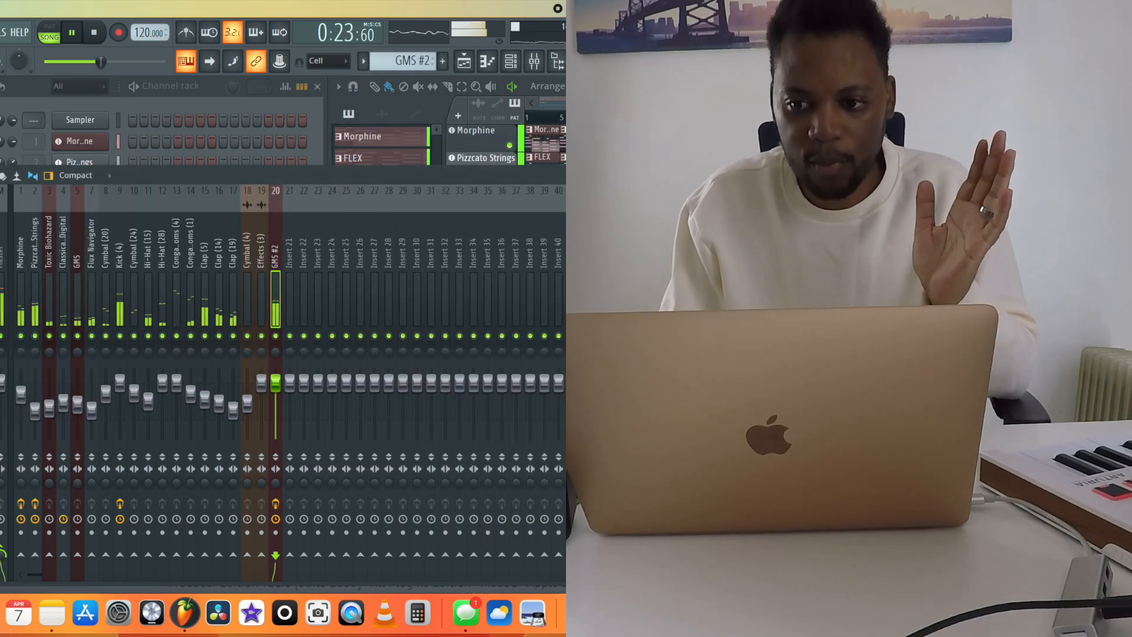
Lower band 1 of the GMS #2 equalizer slightly to reduce the sub frequencies during playback, and stop the song.
{"action": "left_click", "coordinate": [738, 227]}
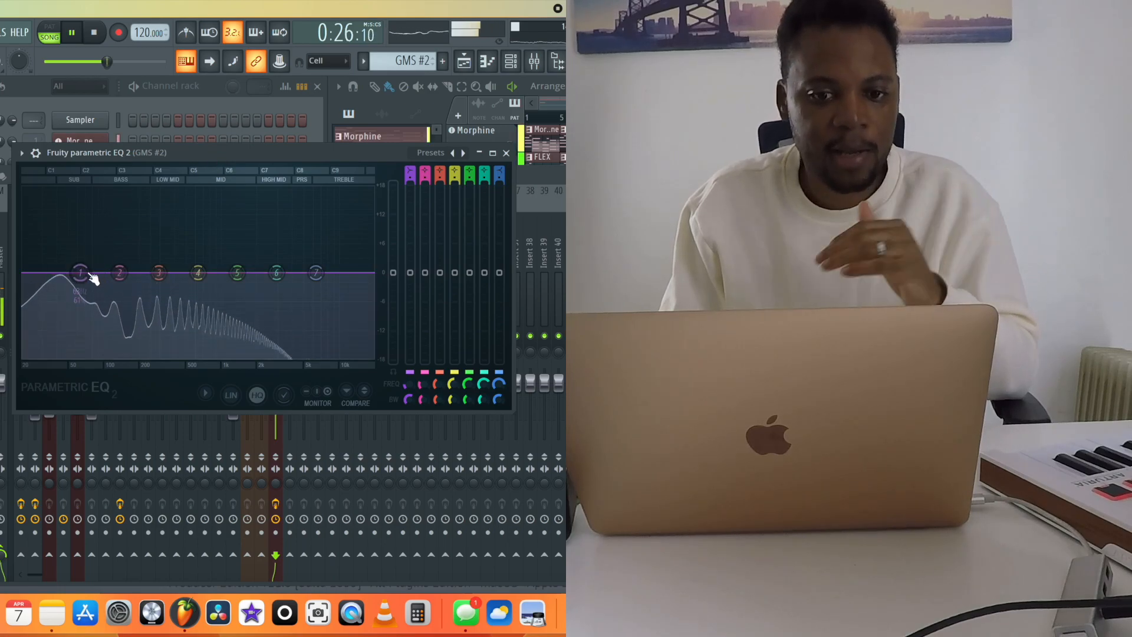
{"action": "left_click_drag", "start_coordinate": [80, 272], "coordinate": [81, 284]}
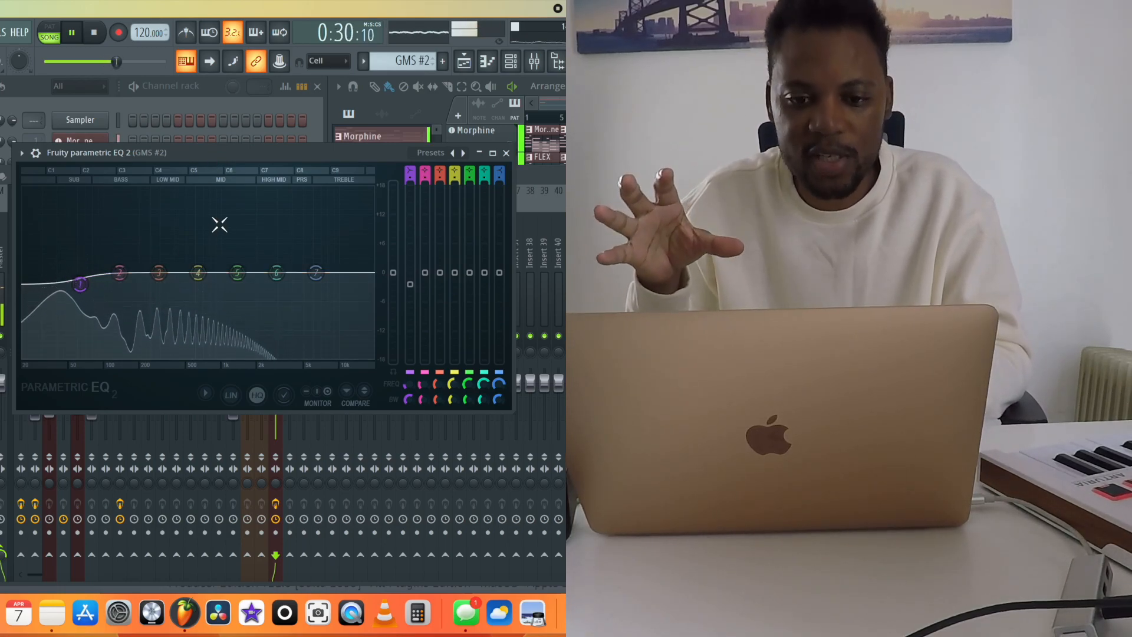
{"action": "key", "text": "space"}
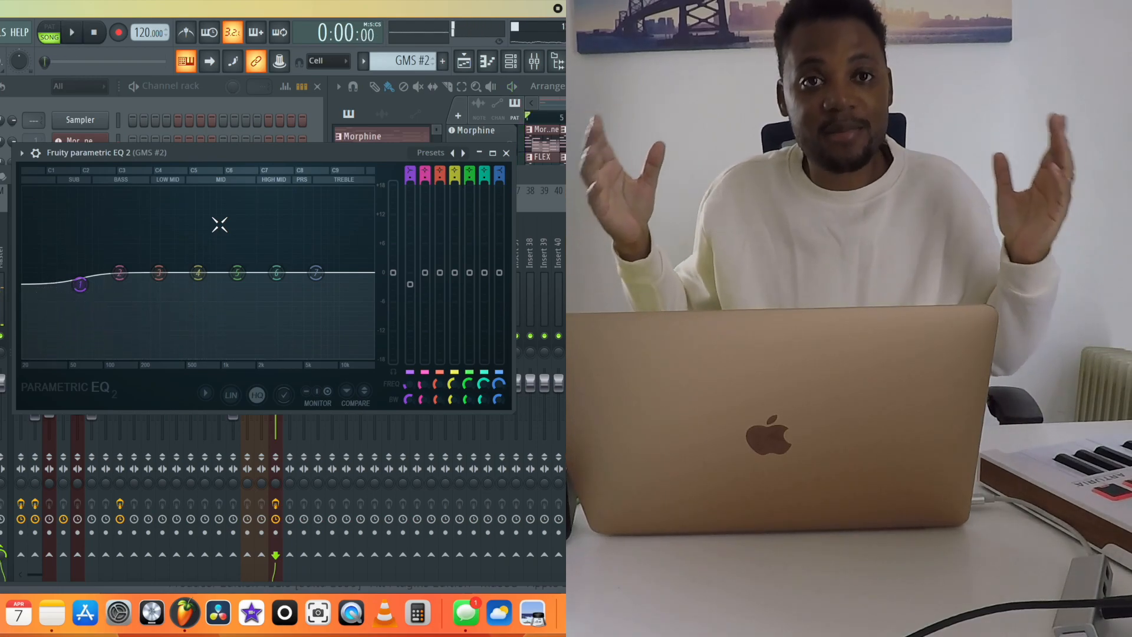